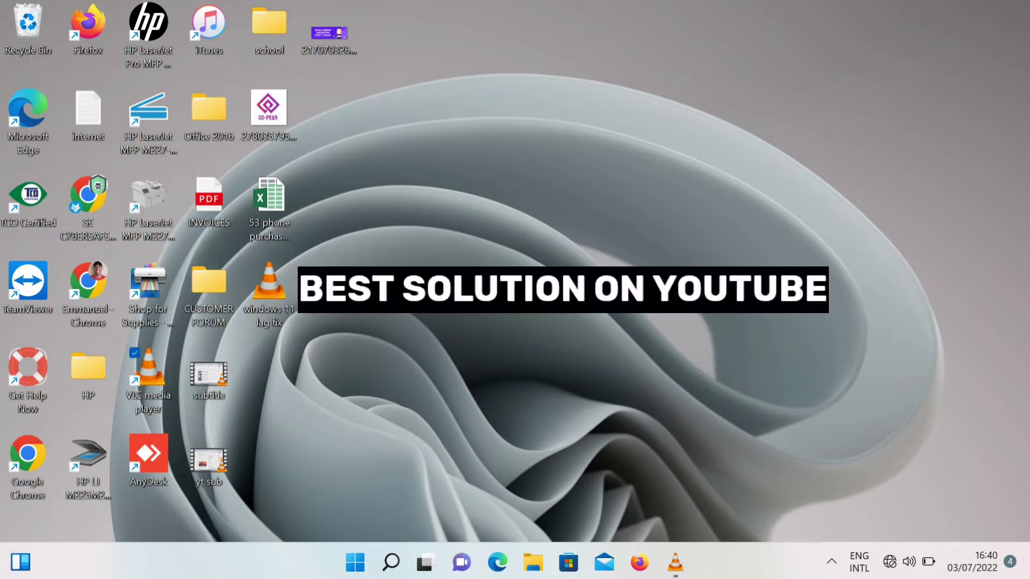
Search Windows for the privacy and security settings and open their General permissions page
mouse_move(391, 562)
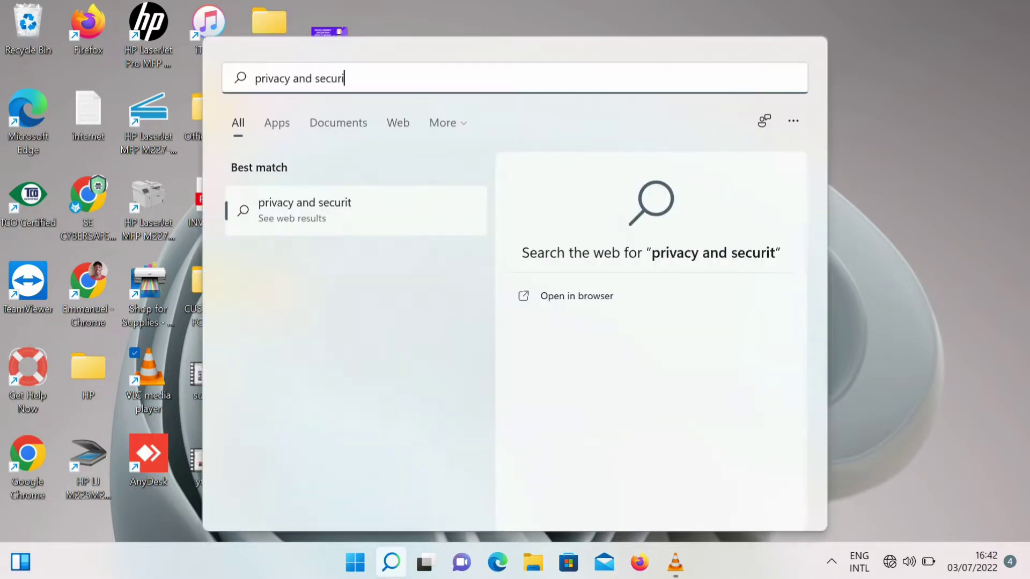
key("BackSpace")
key("BackSpace")
key("BackSpace")
key("BackSpace")
key("BackSpace")
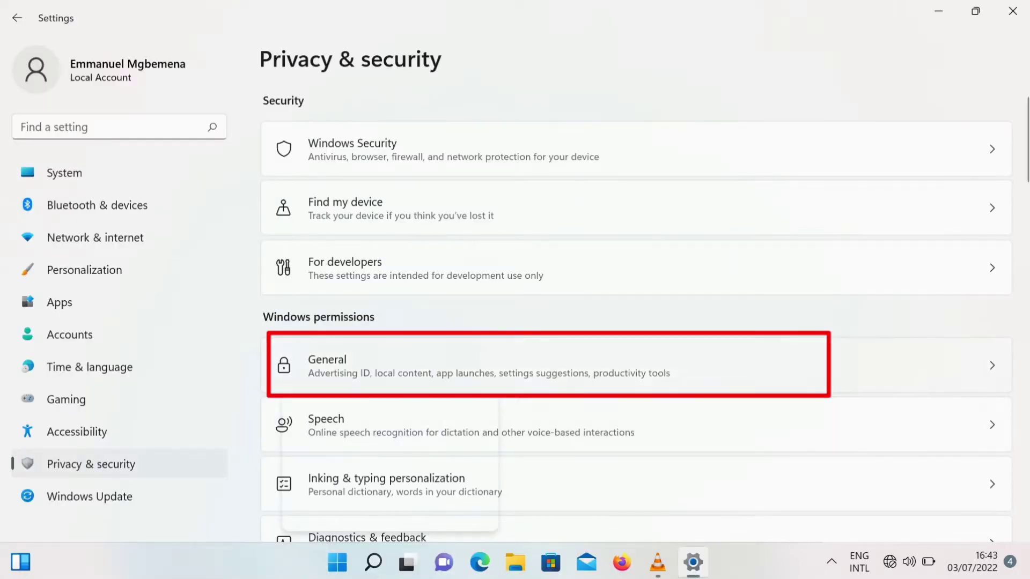
left_click(537, 365)
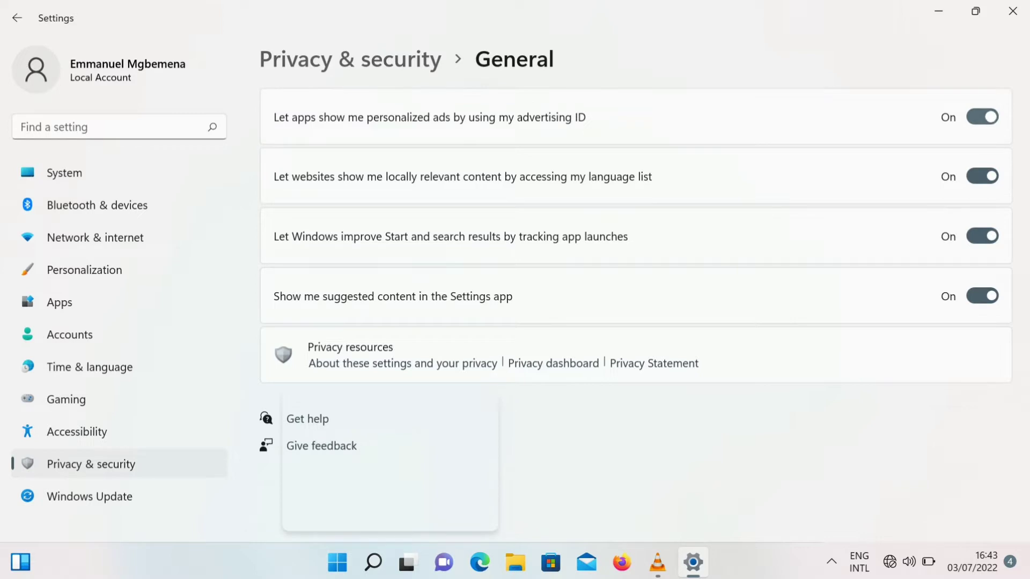
Turn off personalized ads, locally relevant website content, app launch tracking and suggested content in the Settings app
left_click(982, 117)
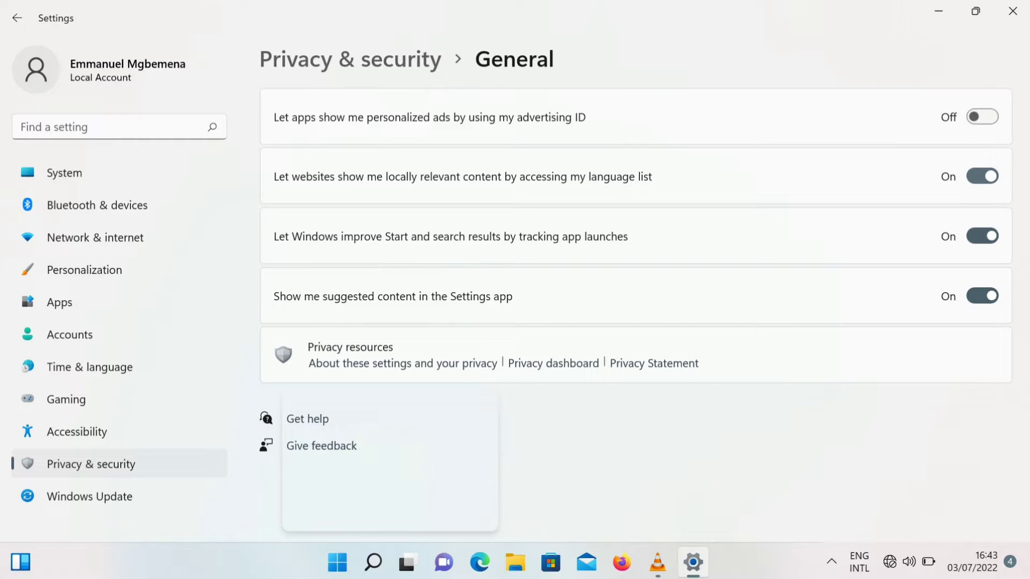
left_click(982, 177)
left_click(981, 236)
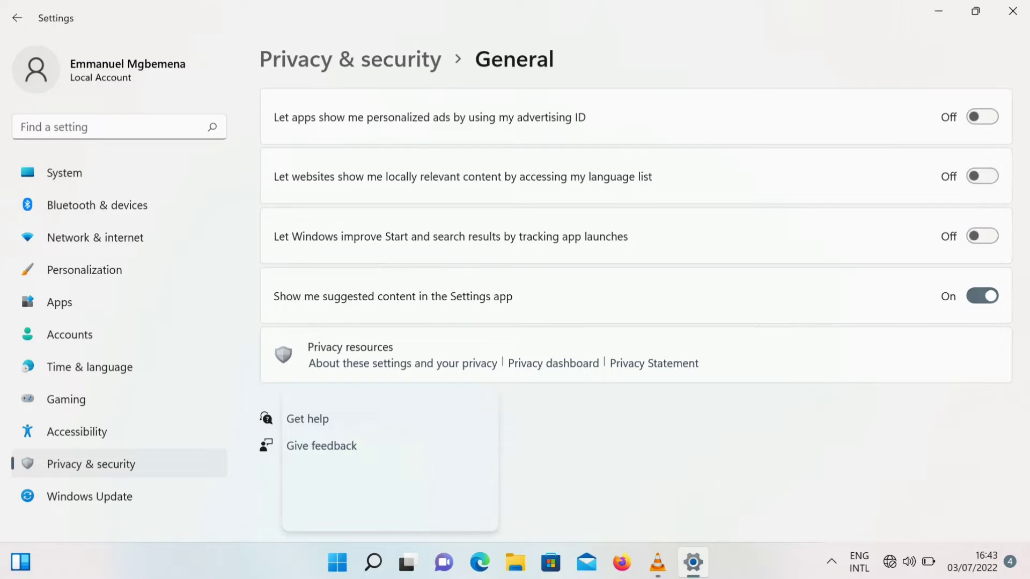
left_click(982, 296)
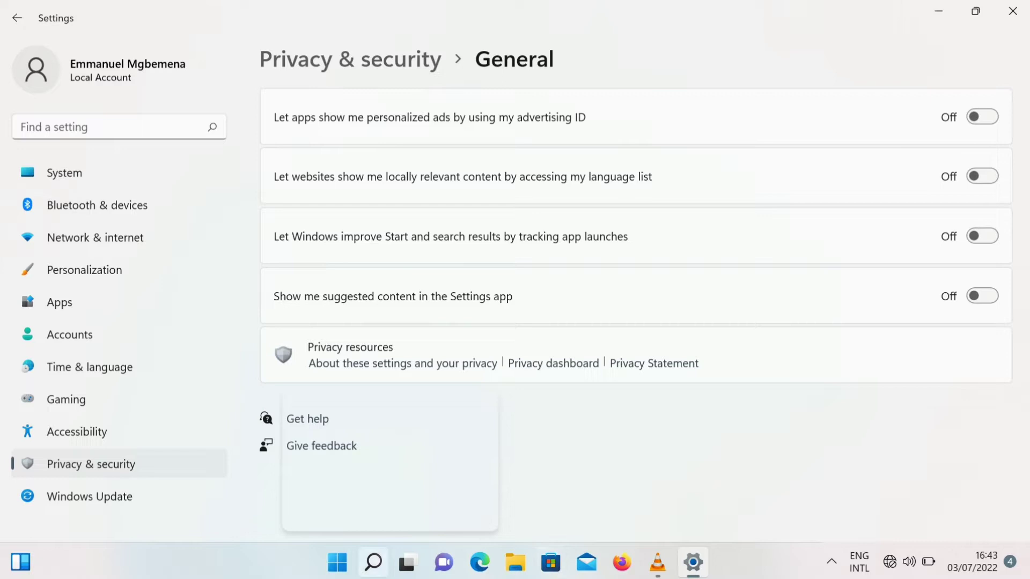
Disable Cortana in Task Manager's list of startup programs and close Task Manager
left_click(373, 562)
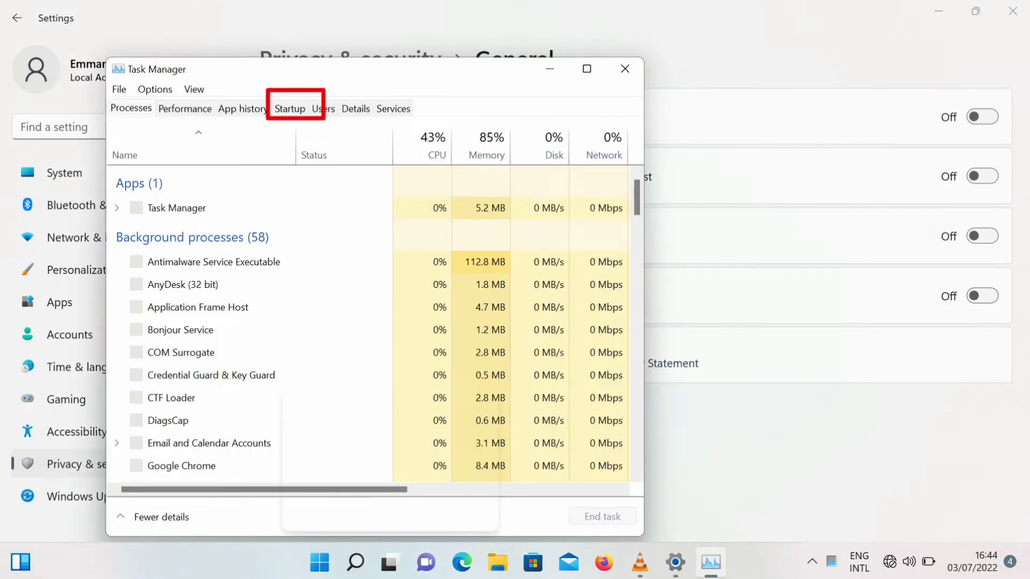
left_click(290, 109)
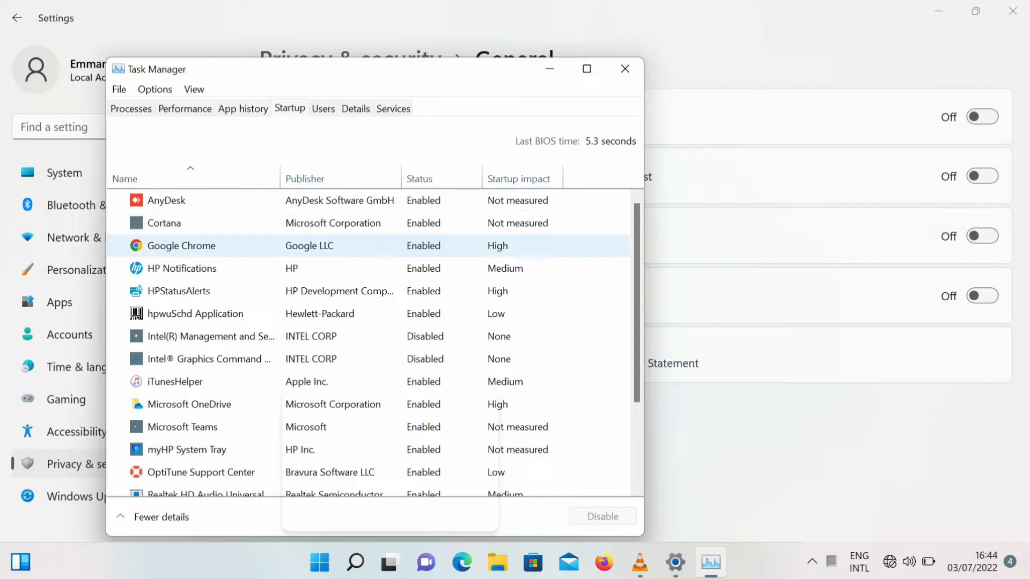
left_click(164, 223)
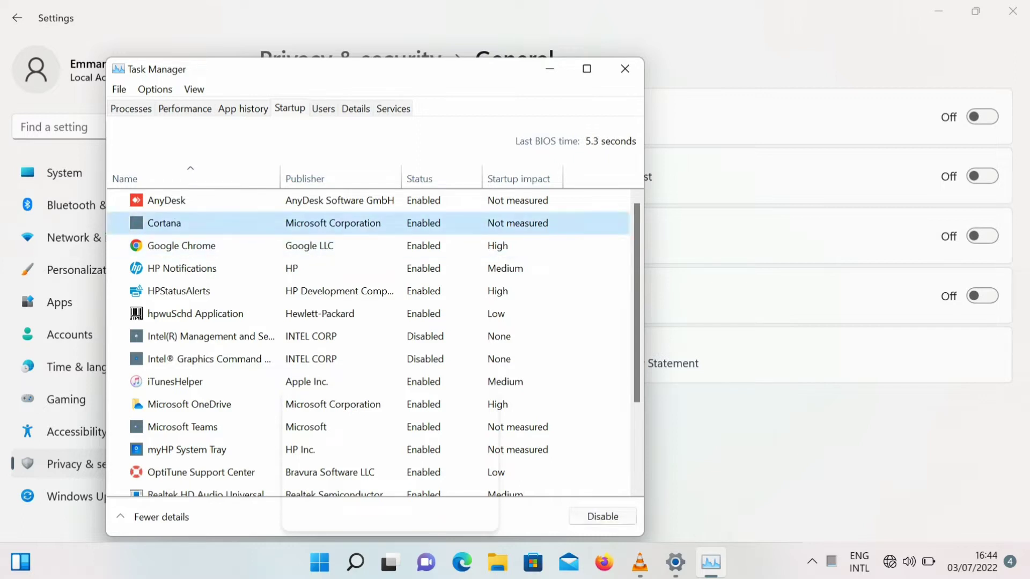
right_click(418, 224)
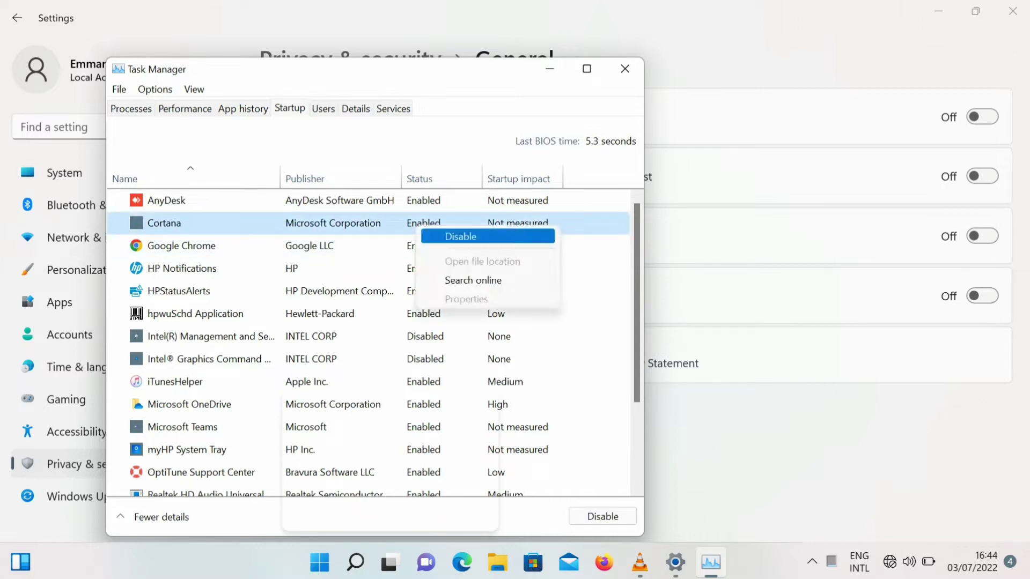
key("Return")
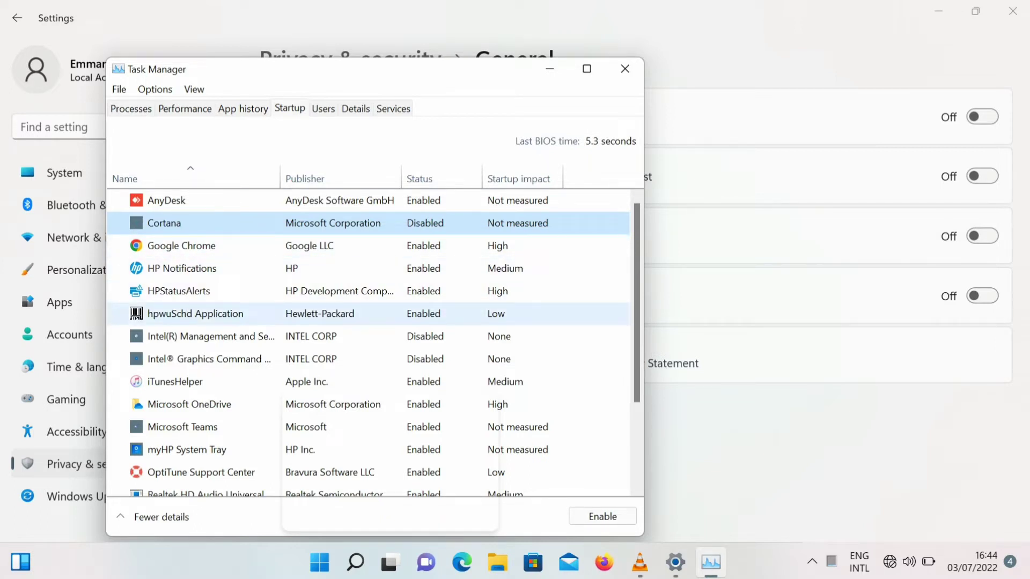
scroll(375, 314, "down", 5)
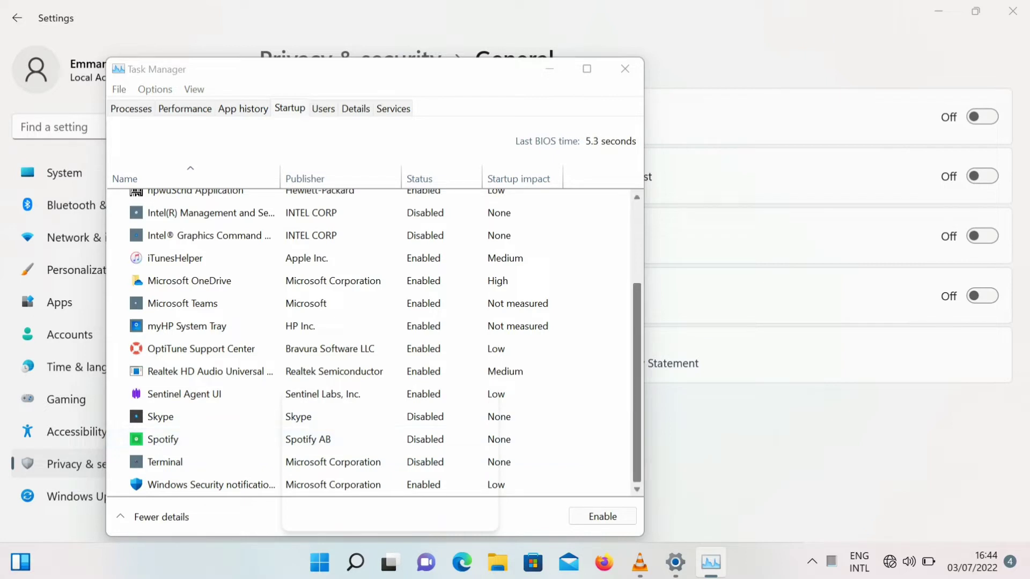
left_click_drag(636, 397, 637, 316)
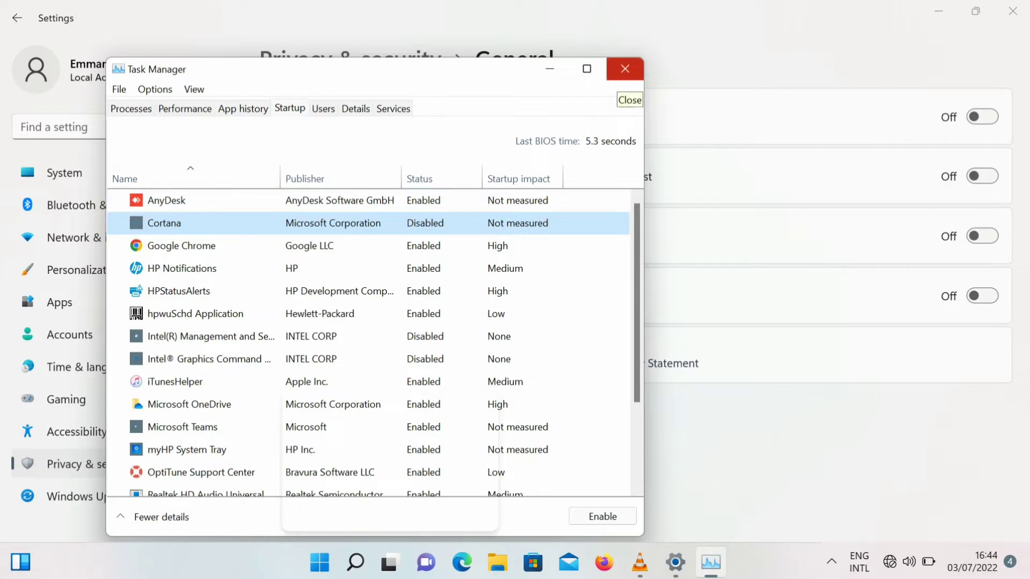
left_click(624, 69)
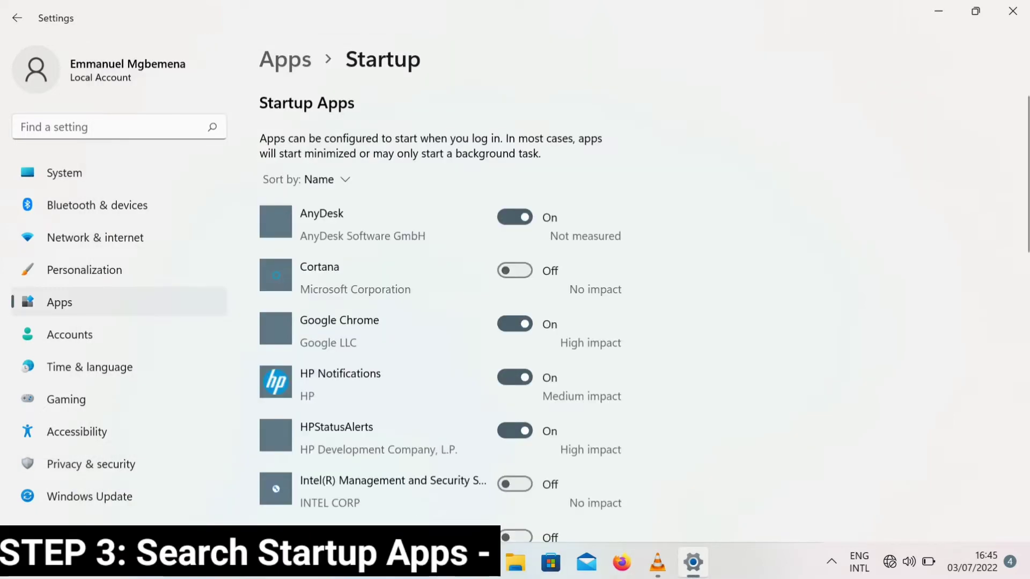
In the Startup Apps settings, turn off AnyDesk, HP Notifications and Microsoft Teams
left_click(515, 217)
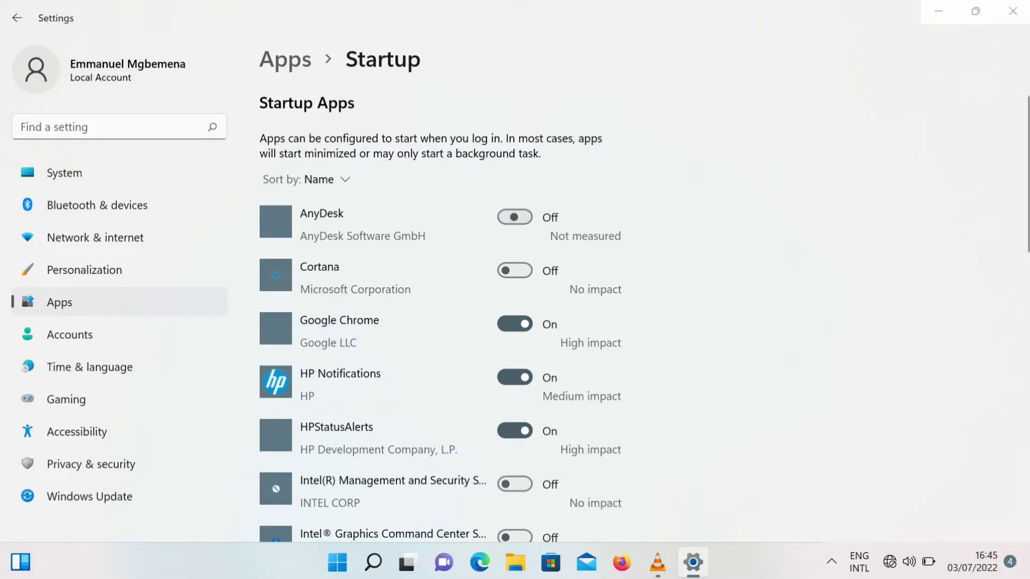
scroll(440, 321, "down", 2)
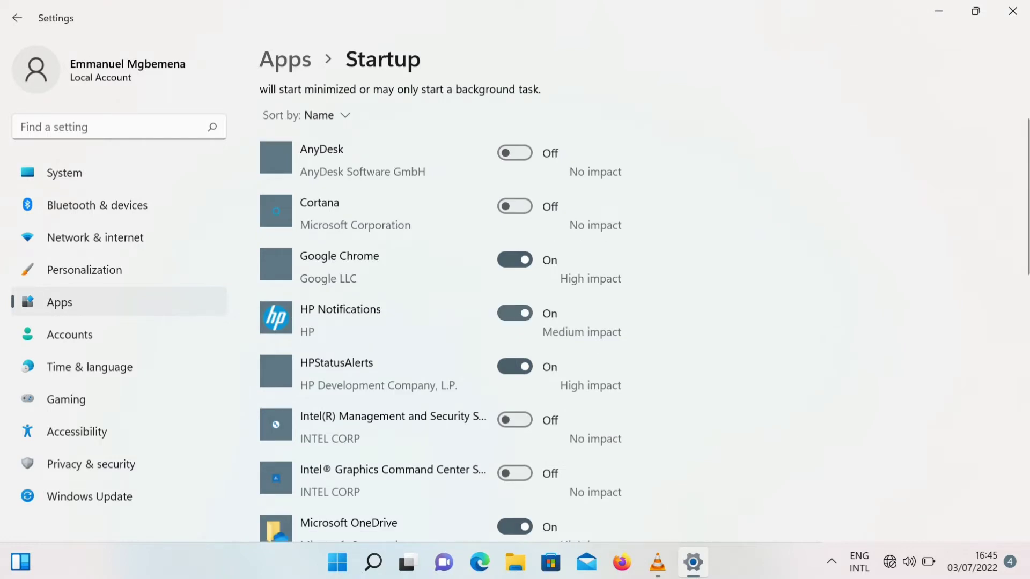
left_click(515, 313)
scroll(515, 313, "down", 4)
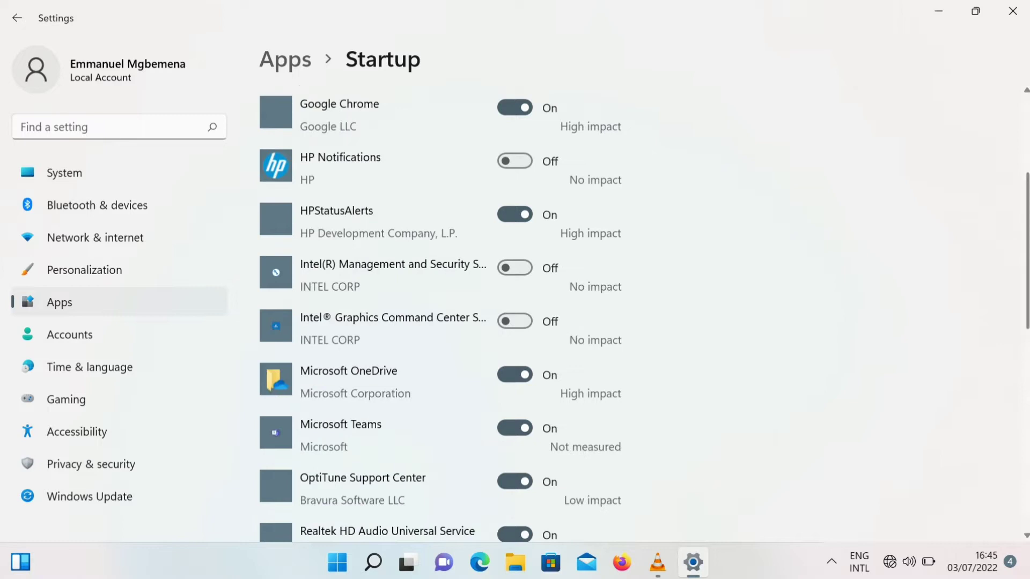
scroll(439, 322, "down", 2)
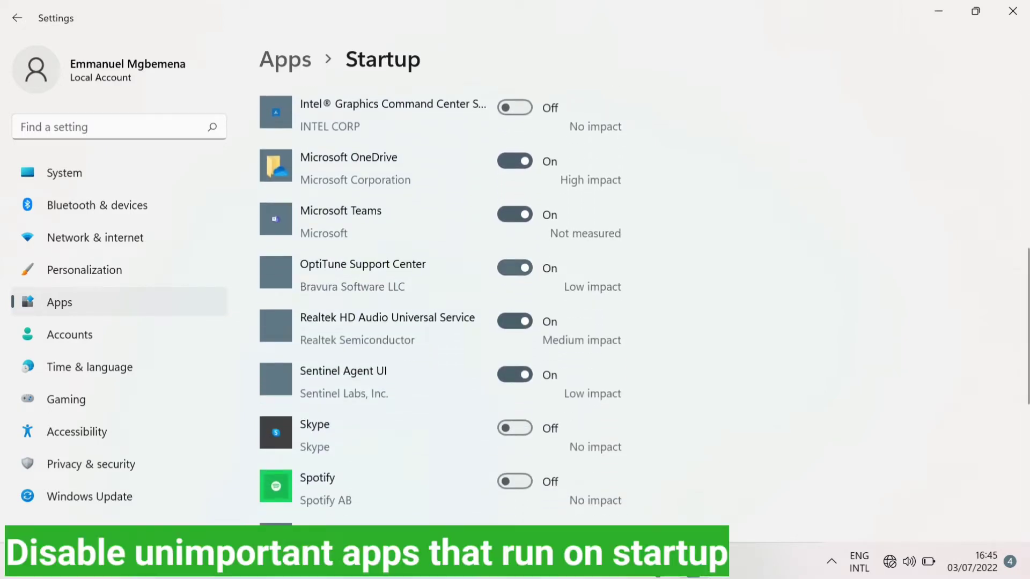
scroll(515, 268, "down", 1)
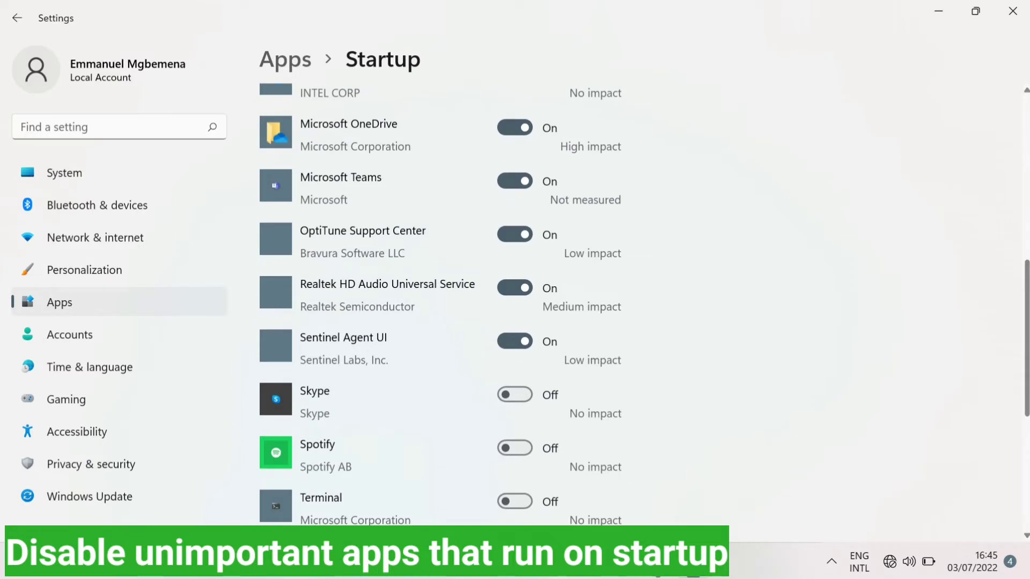
left_click(515, 181)
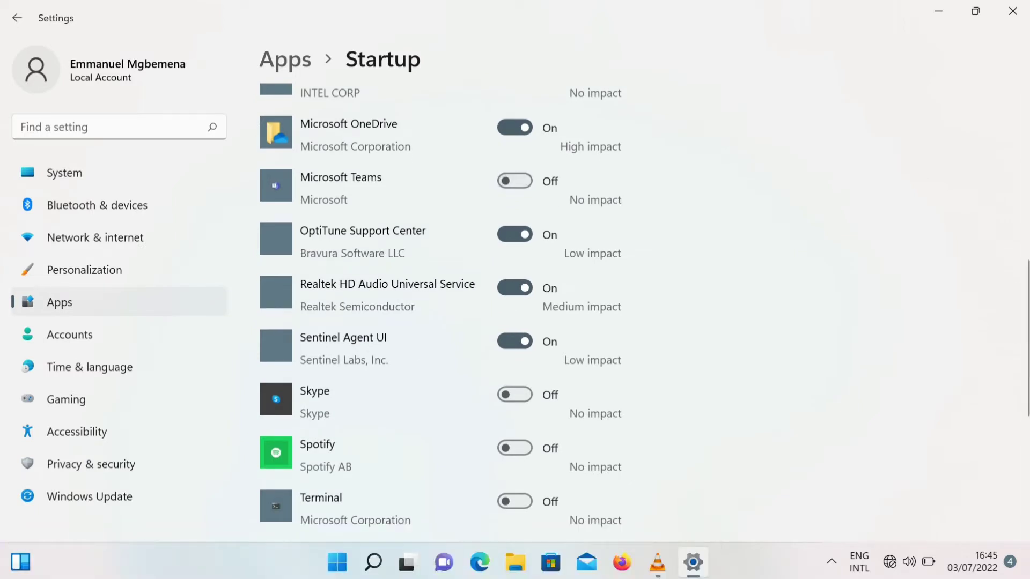
Turn off Microsoft OneDrive in the Startup Apps list and review the remaining entries
scroll(515, 311, "down", 2)
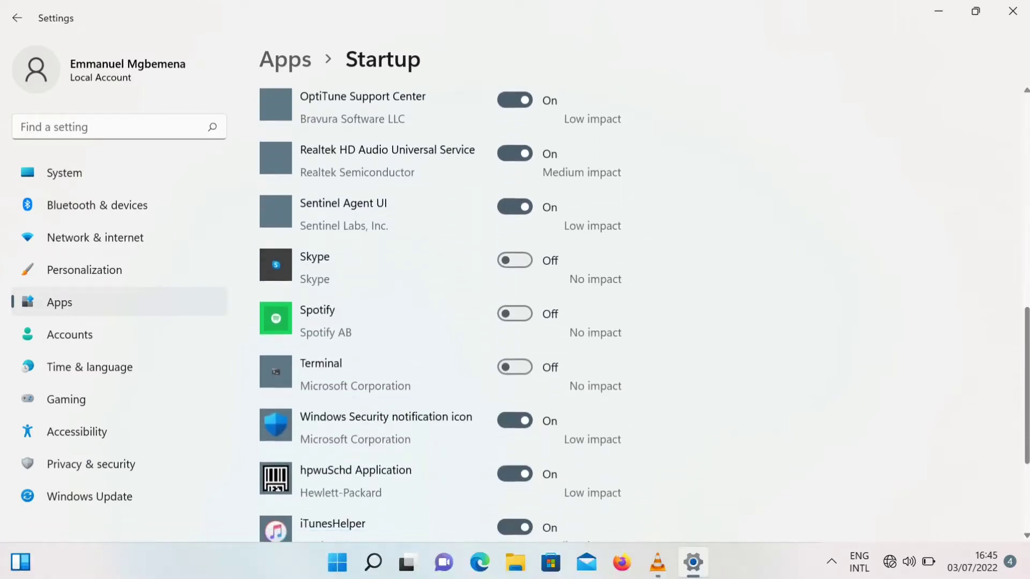
scroll(440, 311, "down", 2)
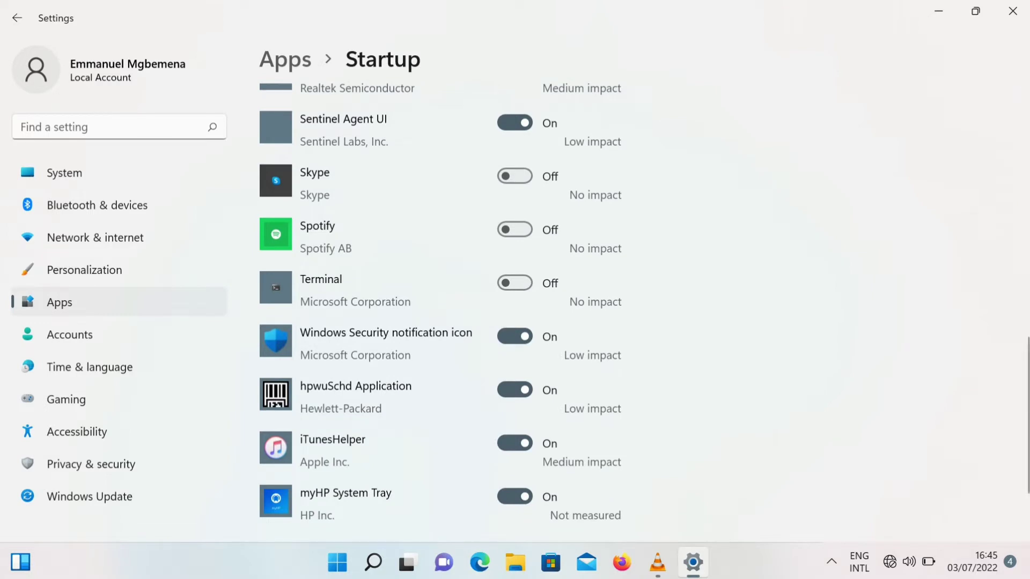
scroll(440, 311, "up", 7)
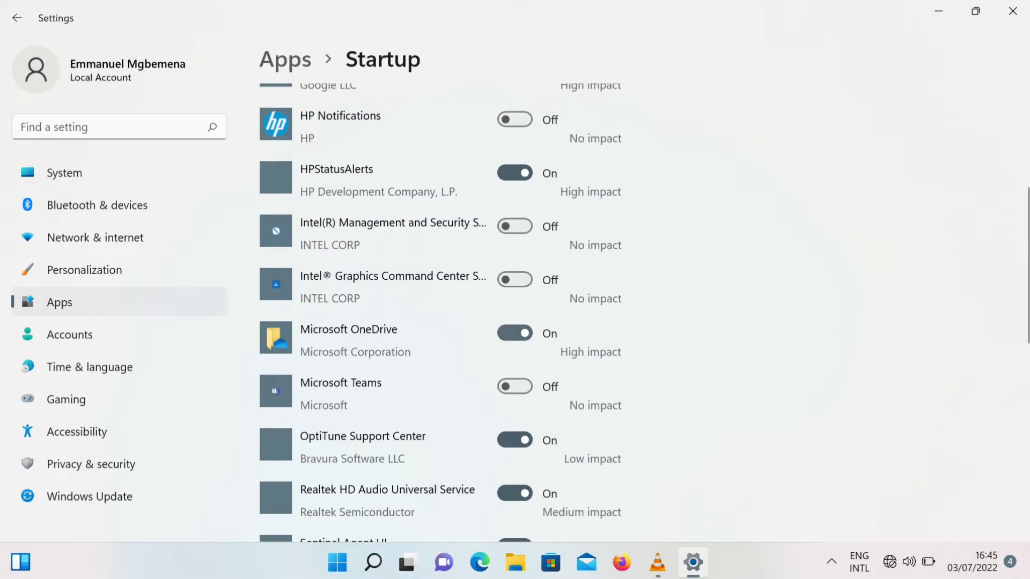
left_click(515, 333)
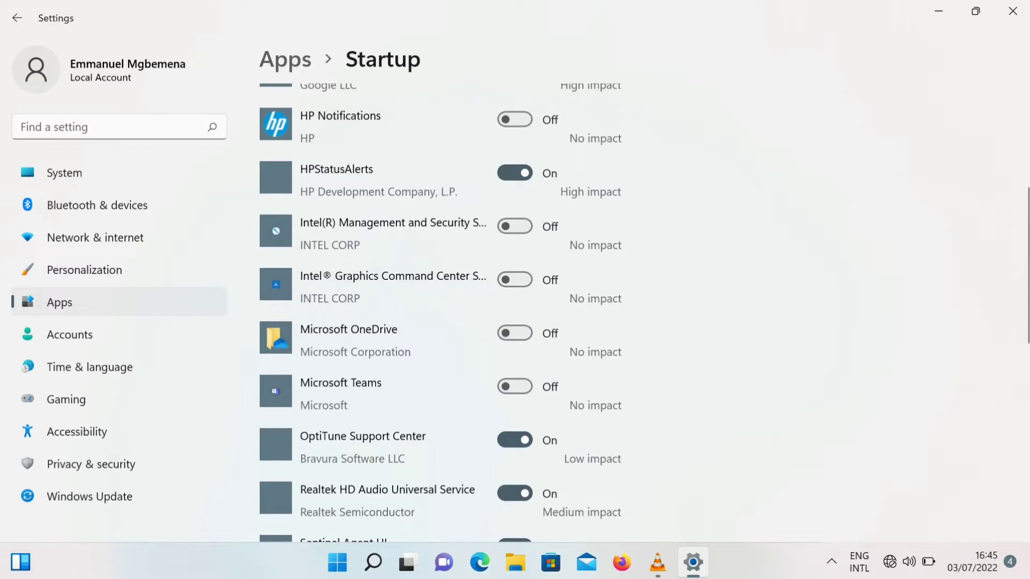
scroll(440, 311, "up", 2)
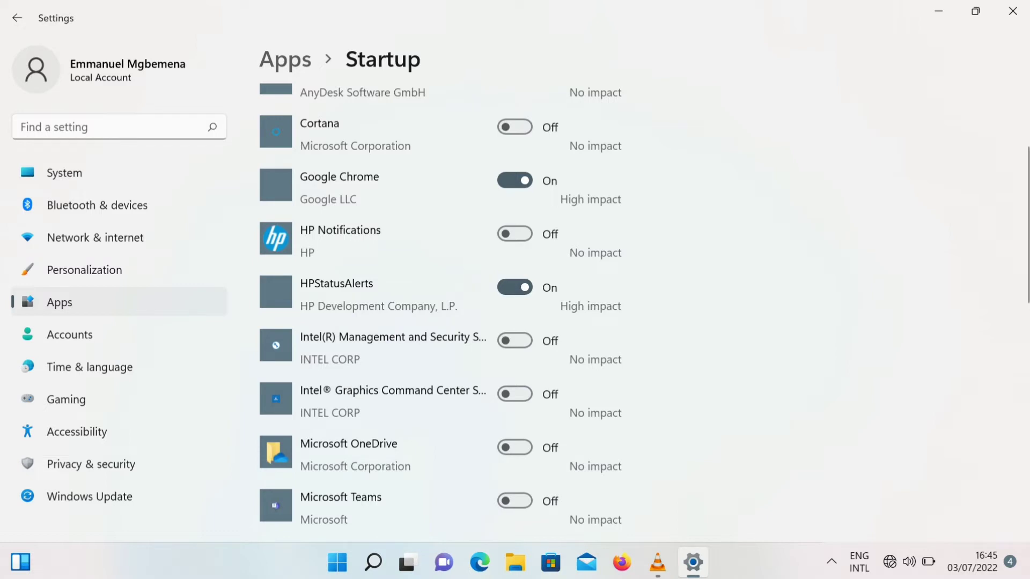
scroll(439, 311, "up", 3)
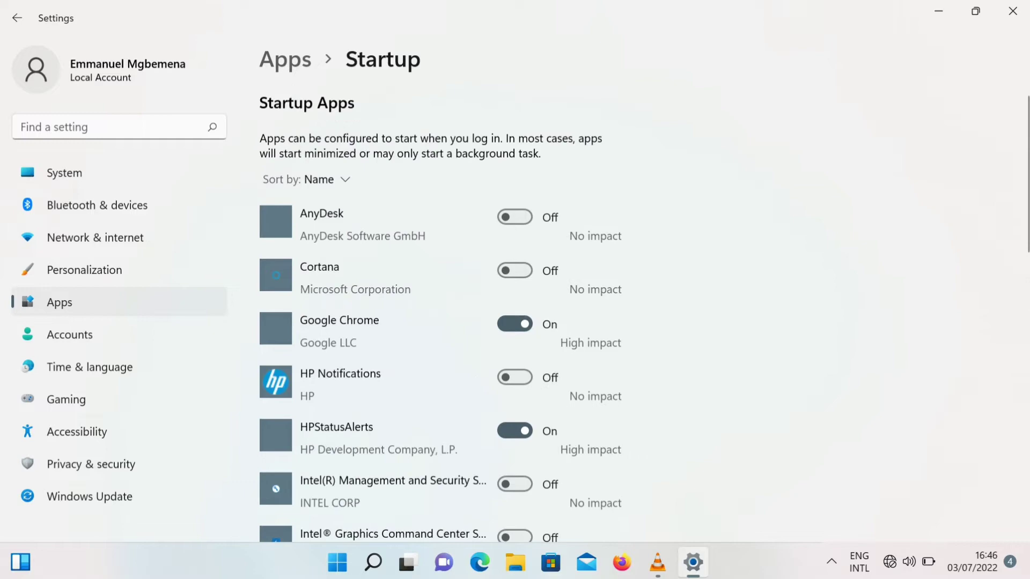
scroll(439, 311, "down", 10)
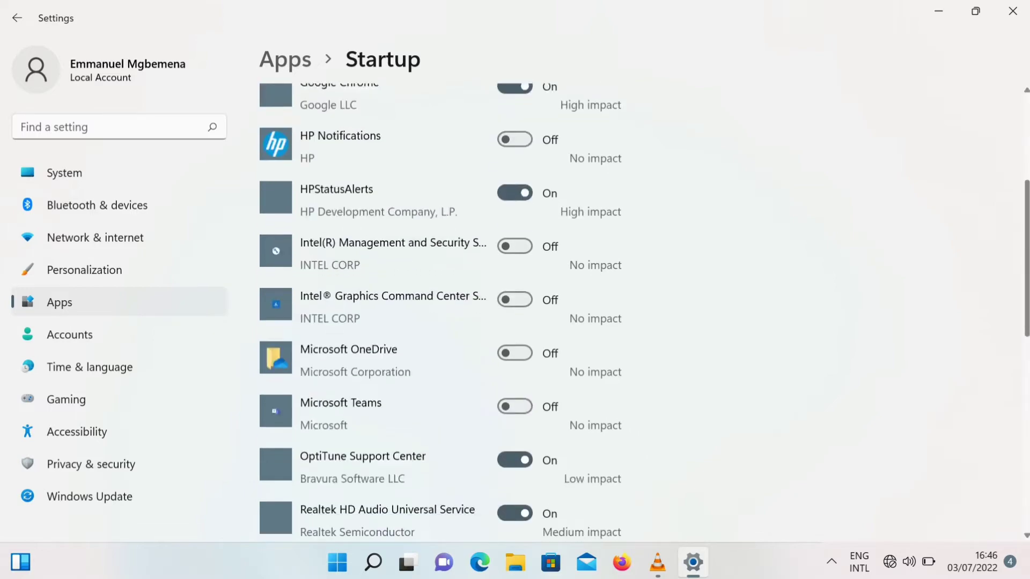
scroll(440, 311, "up", 10)
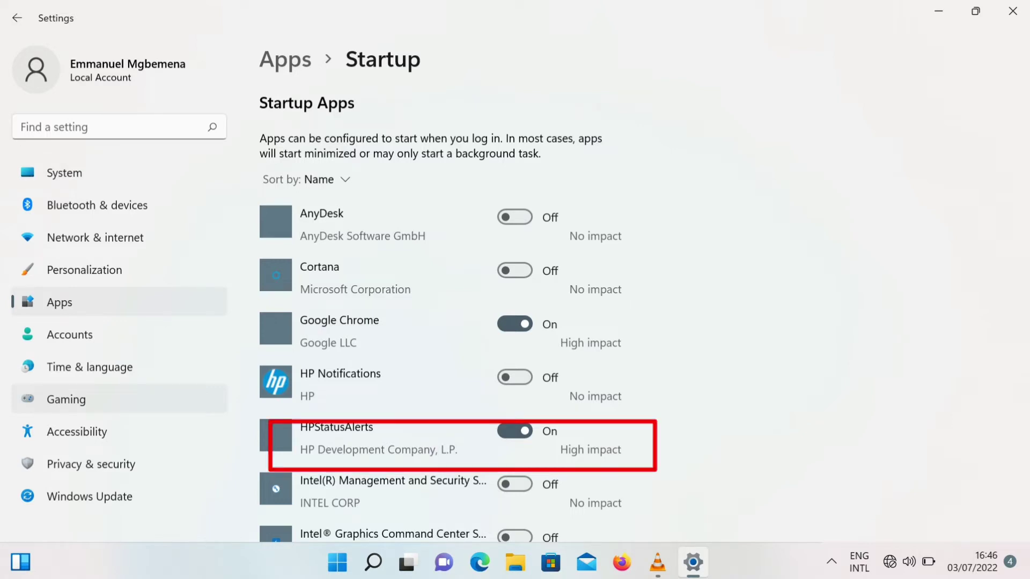
Check the Game Mode and Captures settings in the Gaming section and close Settings
left_click(66, 400)
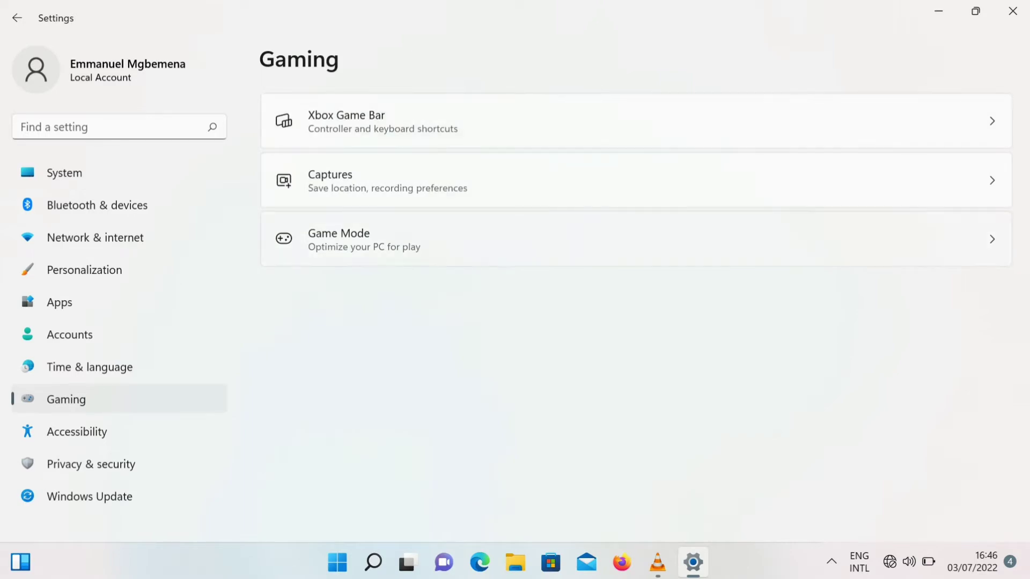
left_click(364, 240)
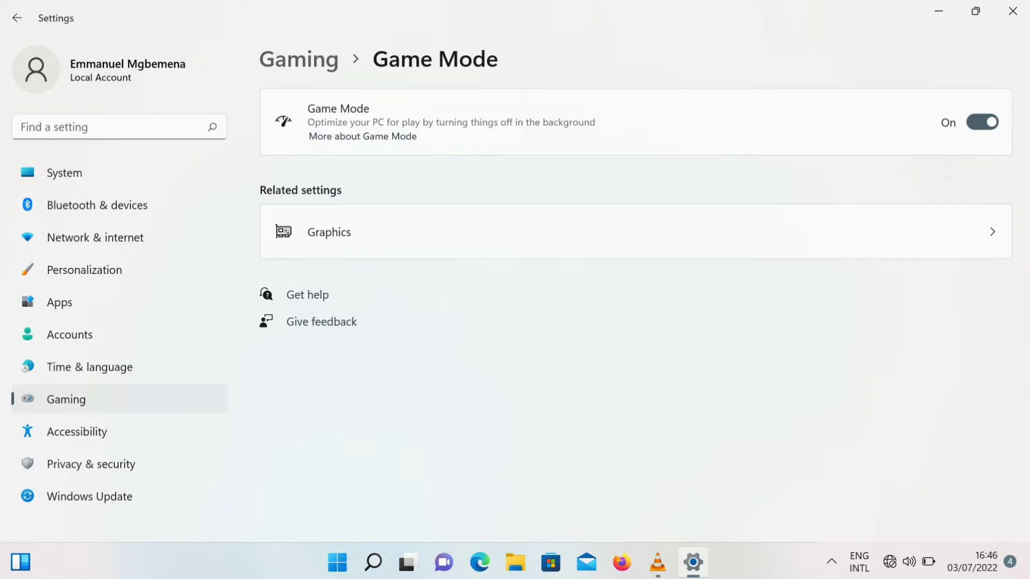
left_click(298, 60)
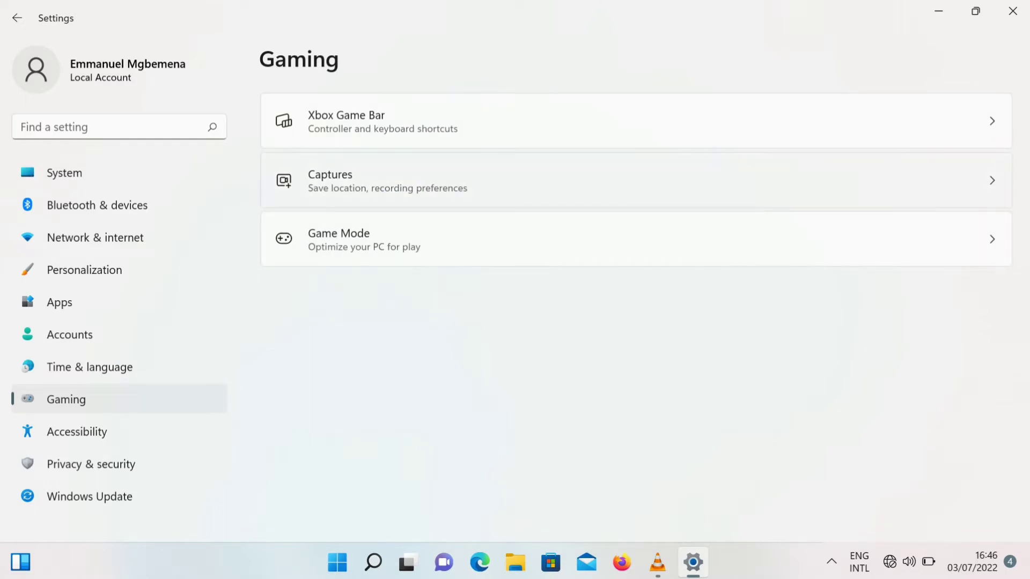
left_click(387, 181)
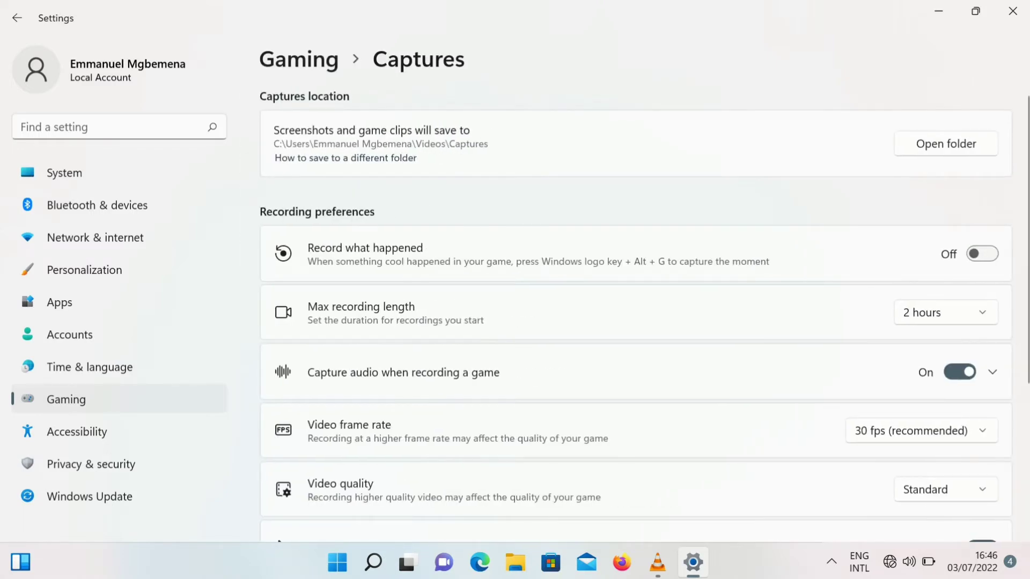
left_click(299, 60)
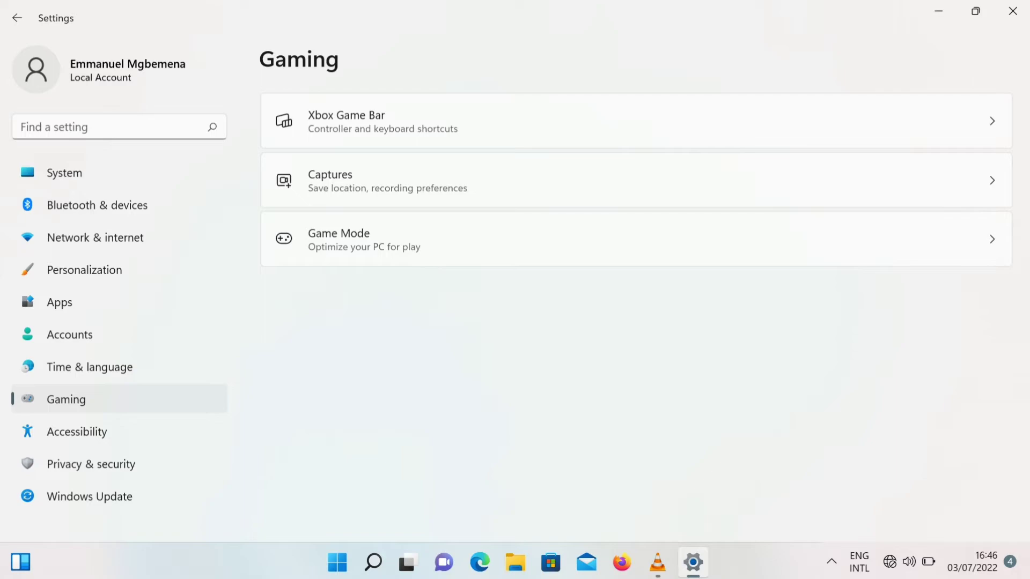
left_click(1012, 12)
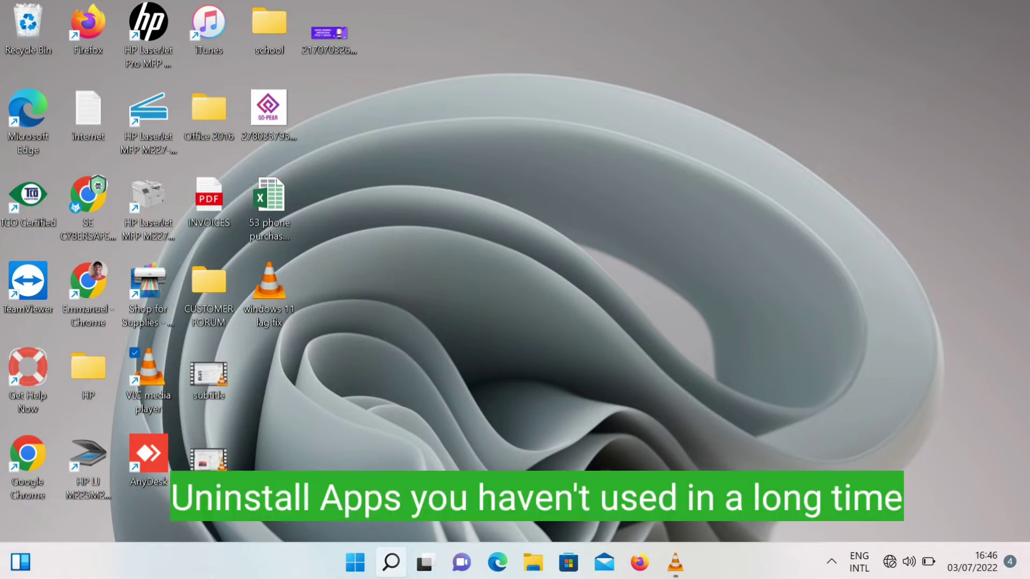
Search for Control Panel and open its Programs and Features list of installed programs
left_click(391, 562)
type("cont")
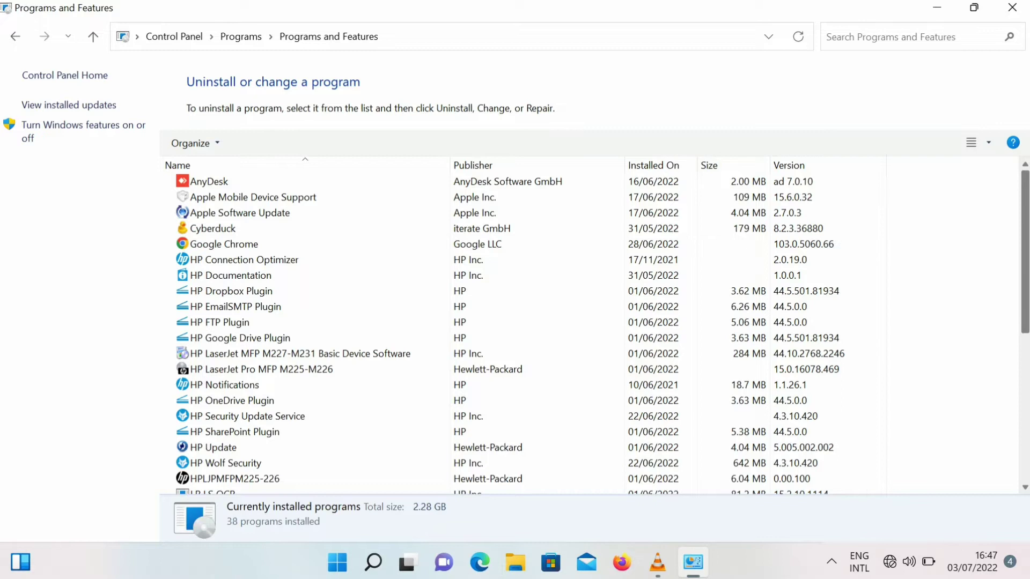
Look through the installed programs list, select iTunes as an uninstall candidate and close Programs and Features
scroll(590, 328, "down", 1)
scroll(590, 327, "up", 1)
scroll(375, 445, "down", 6)
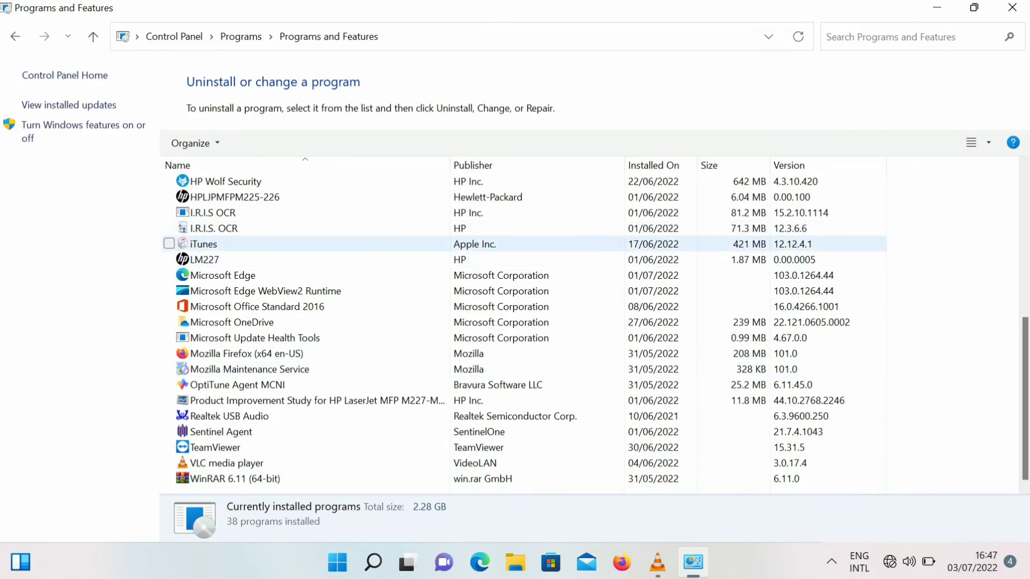
left_click(204, 244)
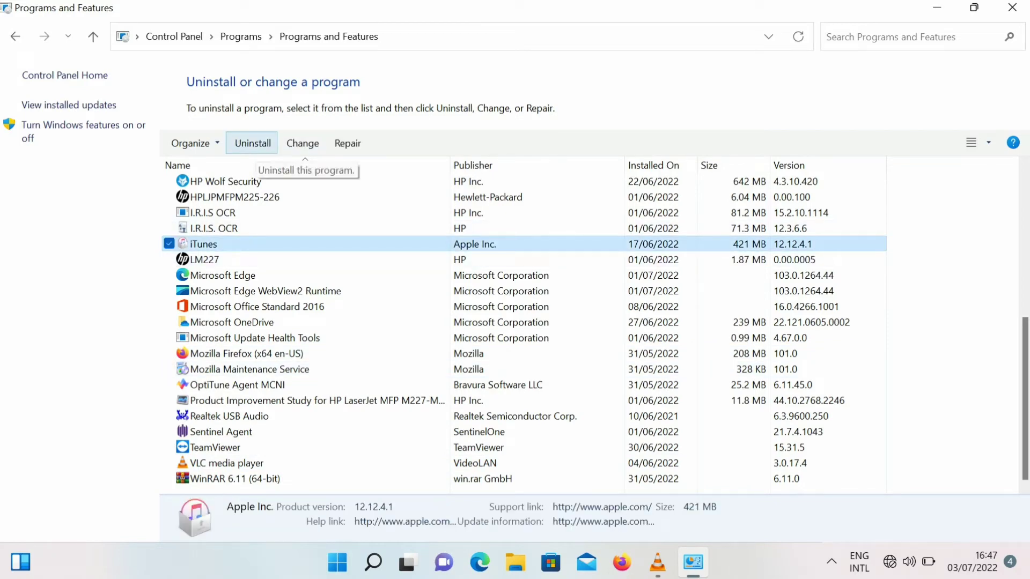
left_click(254, 143)
mouse_move(1025, 398)
left_mouse_down()
mouse_move(1025, 251)
mouse_move(1024, 397)
left_mouse_up()
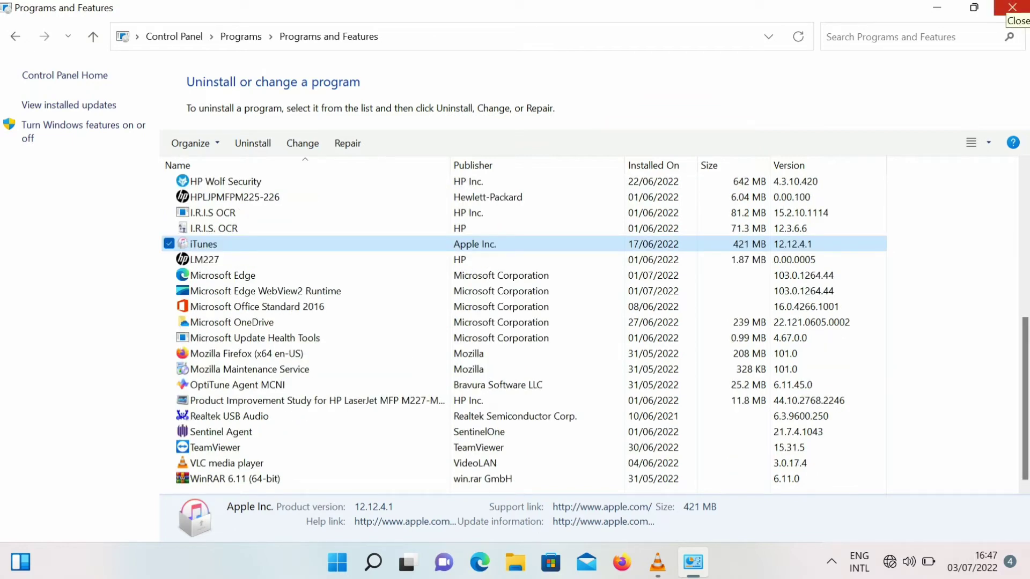
left_click(1011, 7)
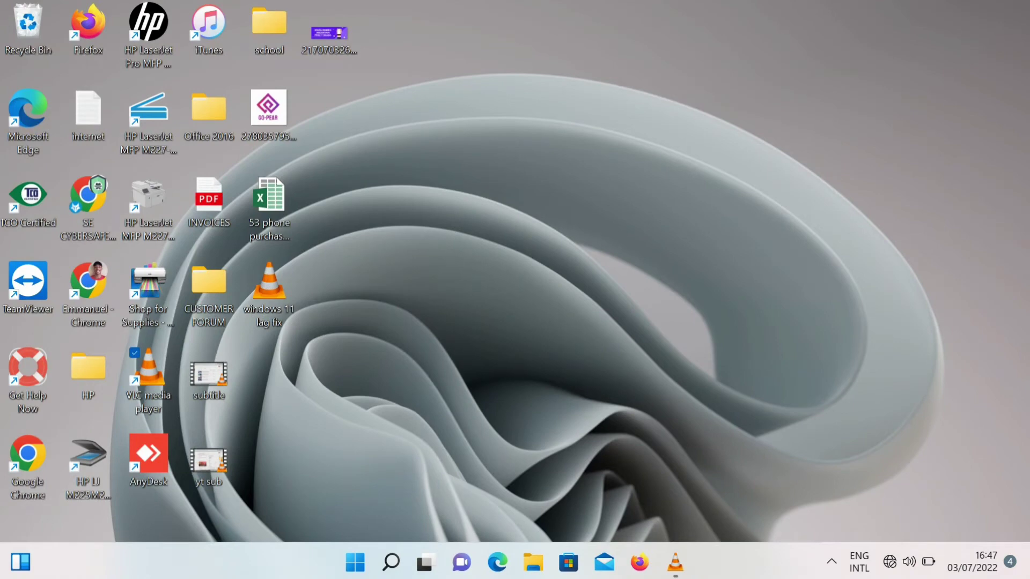
Open the Windows Temp folder by running "Temp" and grant permanent access to the folder
mouse_move(391, 561)
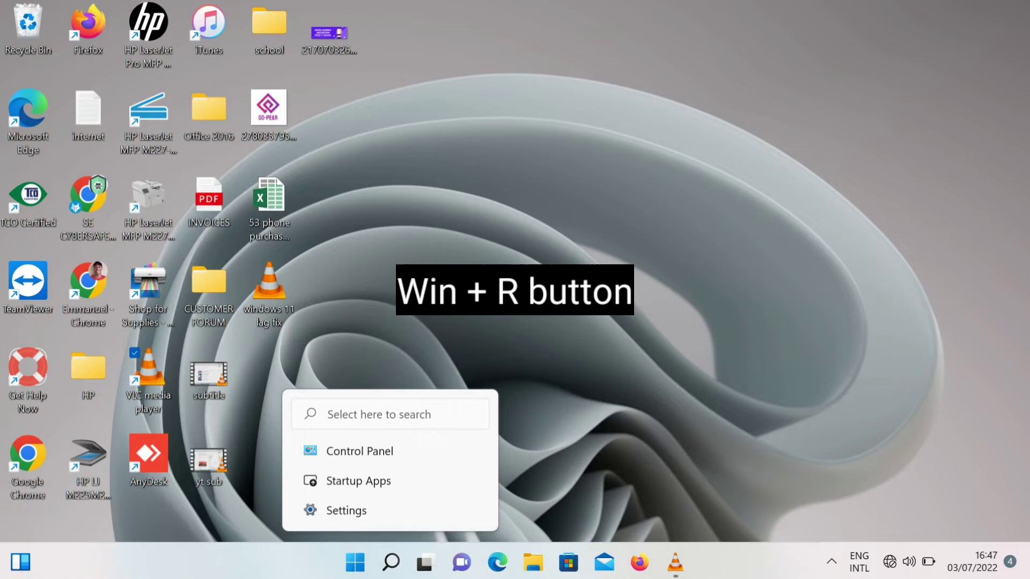
key("super+s")
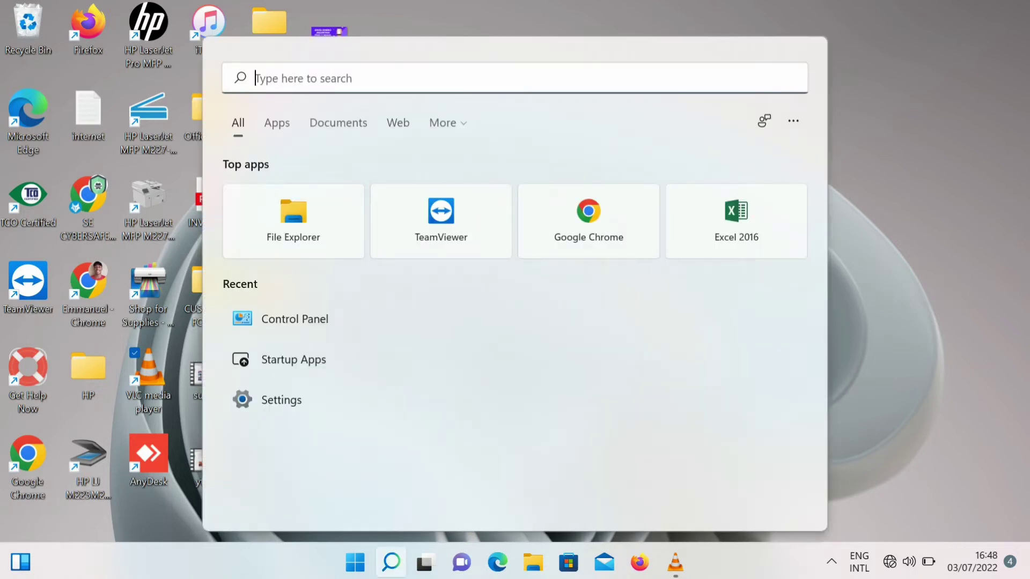
key("Escape")
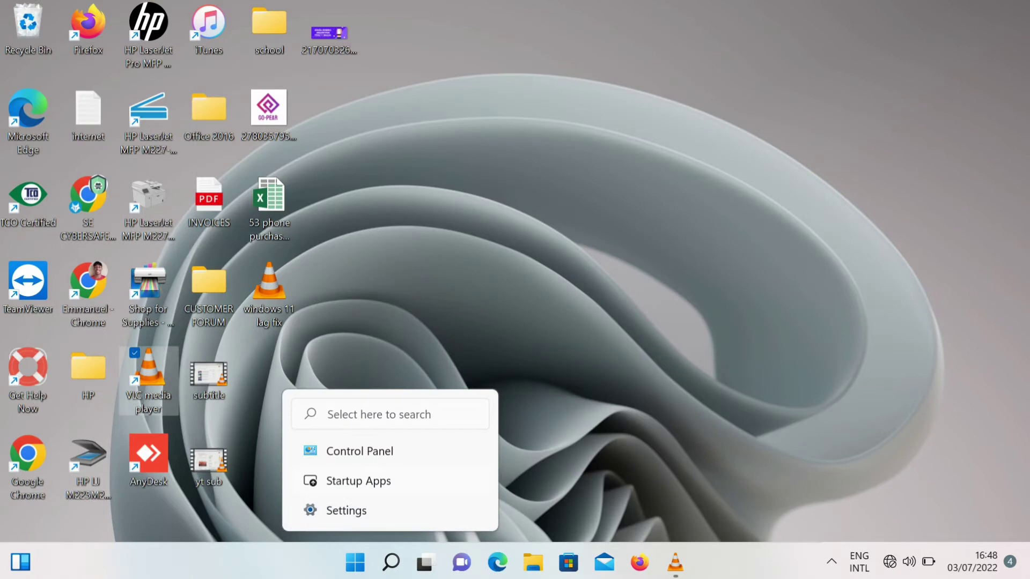
key("super+r")
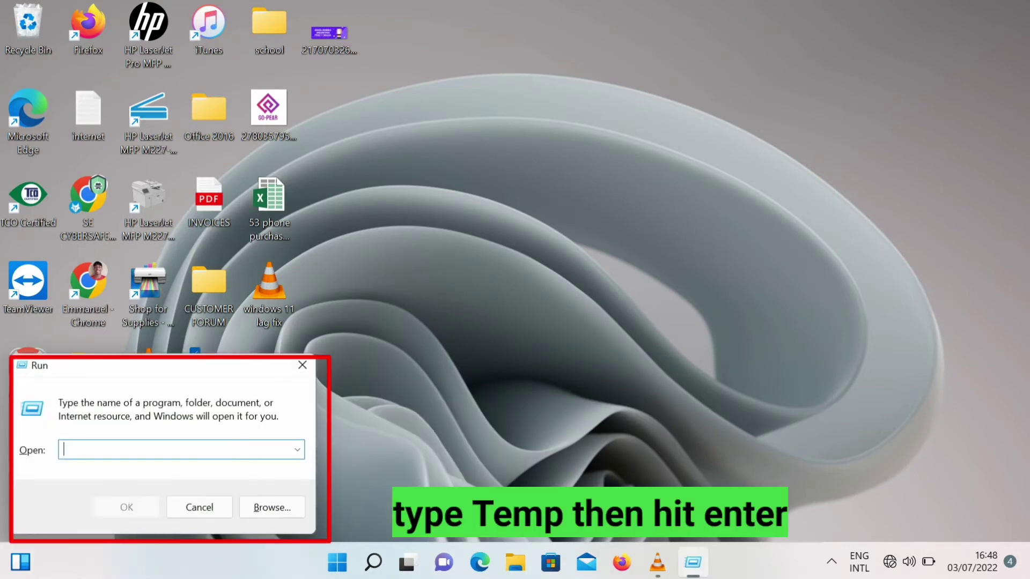
type("Temp")
key("Return")
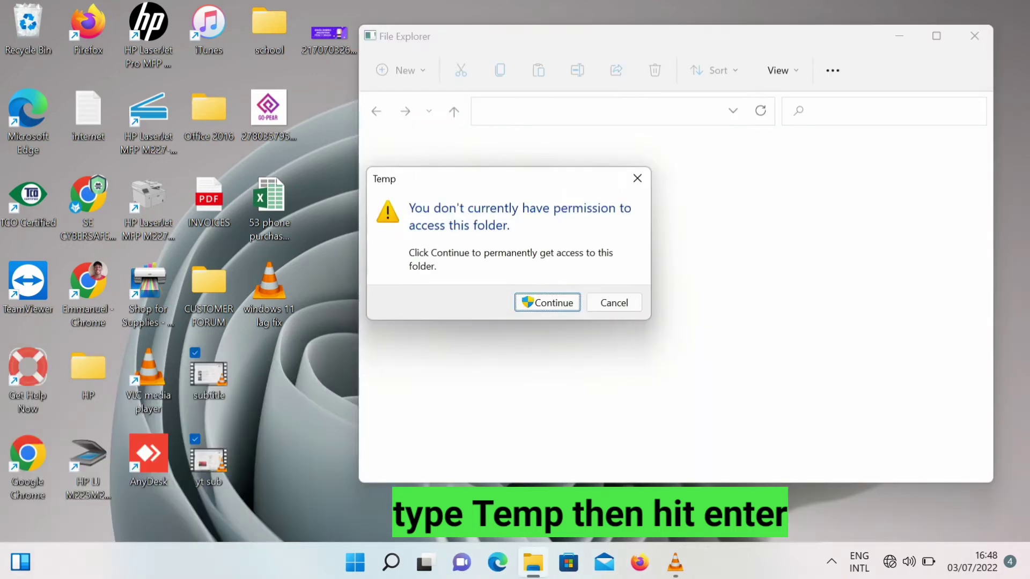
key("Return")
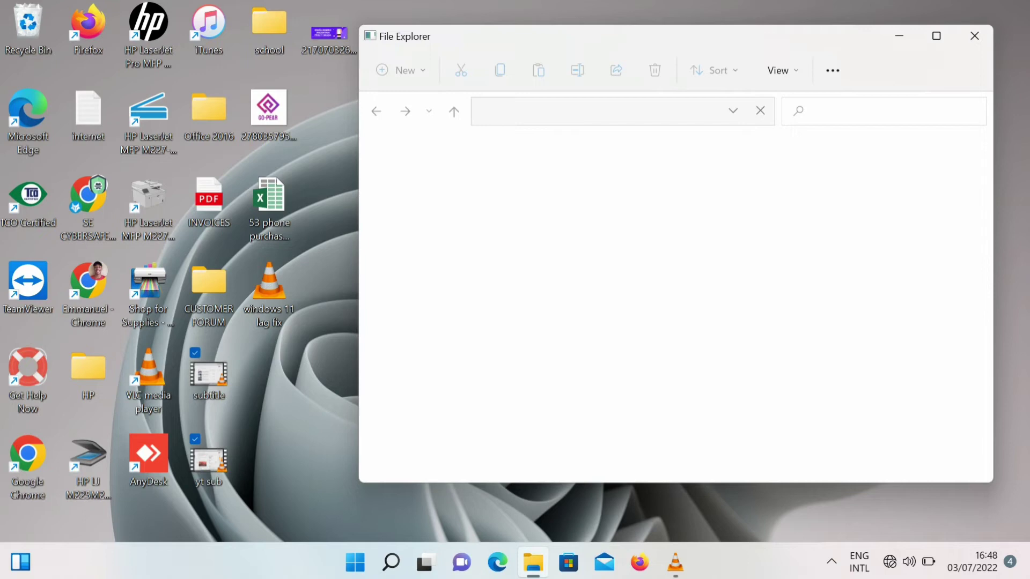
Delete all items in the Windows Temp folder, applying the file-in-use choice to all current items
key("ctrl+a")
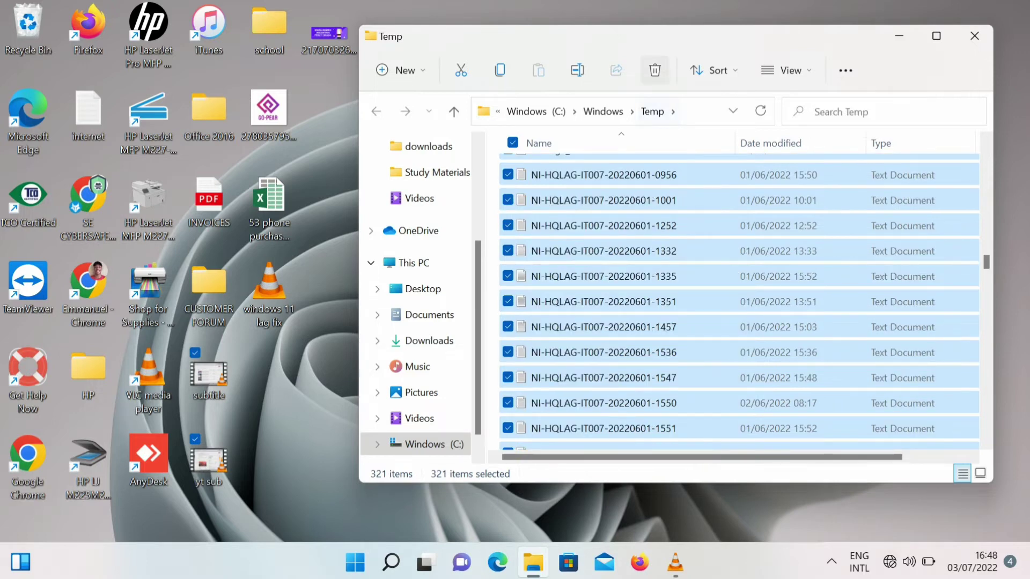
left_click(654, 70)
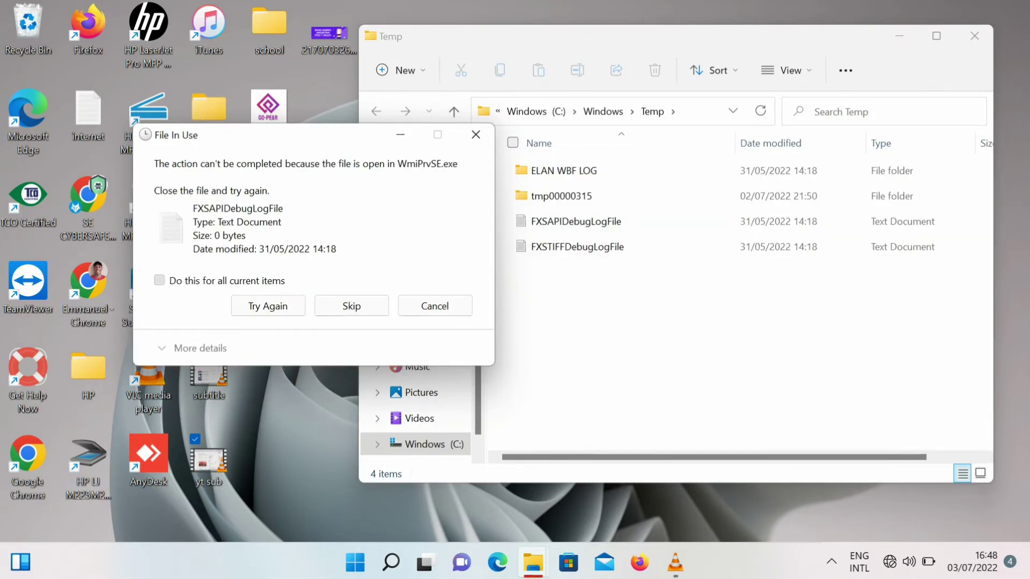
left_click(159, 280)
Run "%temp%" to open the user account's AppData Local Temp folder
mouse_move(391, 562)
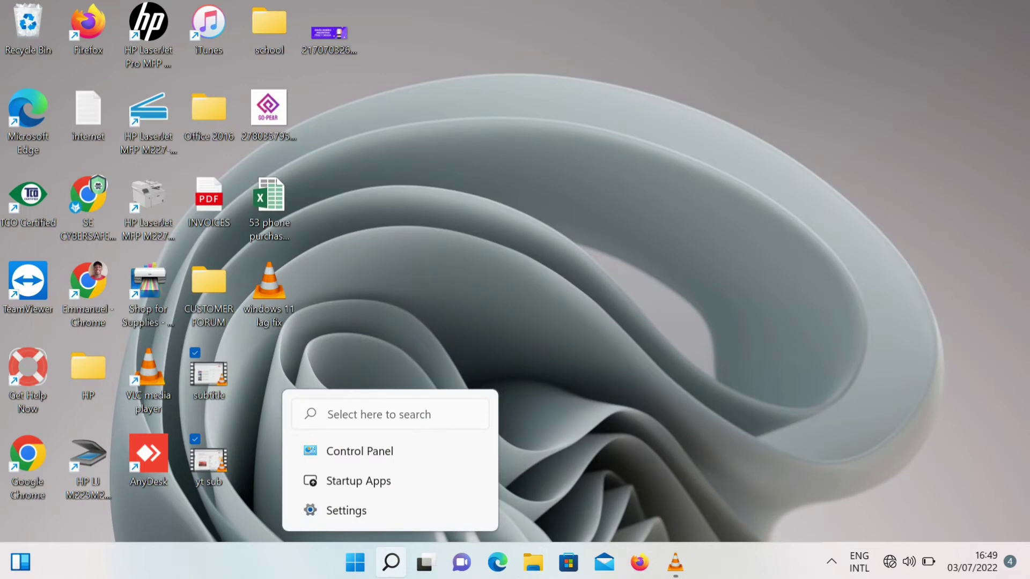
key("super+r")
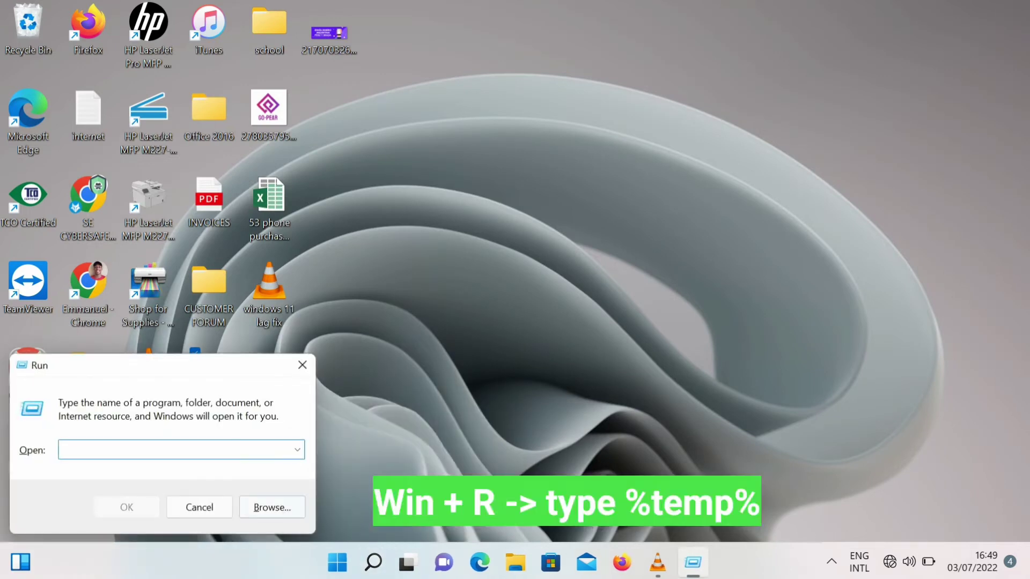
type("%temp%")
key("Return")
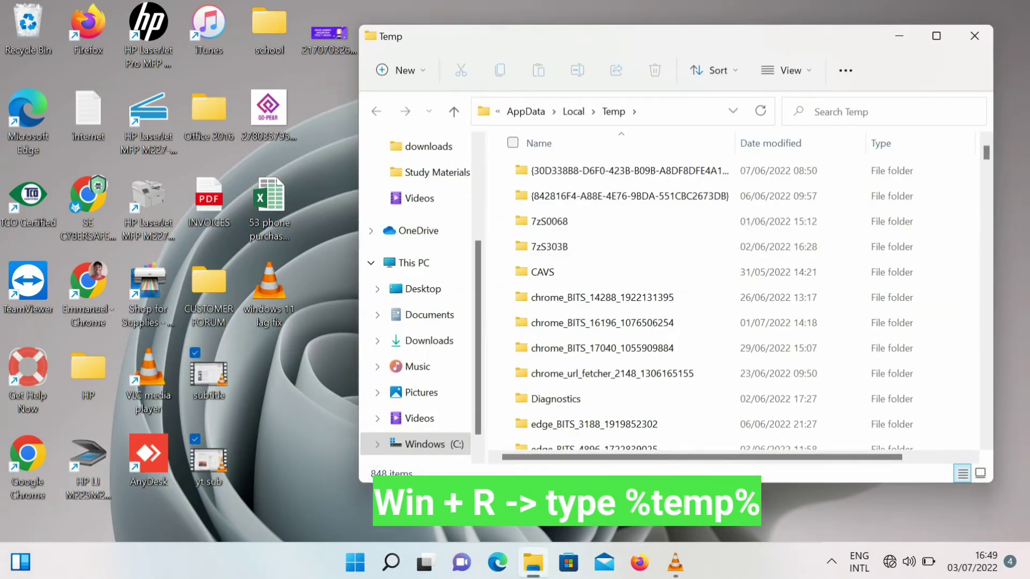
Delete all items in the AppData Local Temp folder, skip the files in use and close File Explorer
key("ctrl+a")
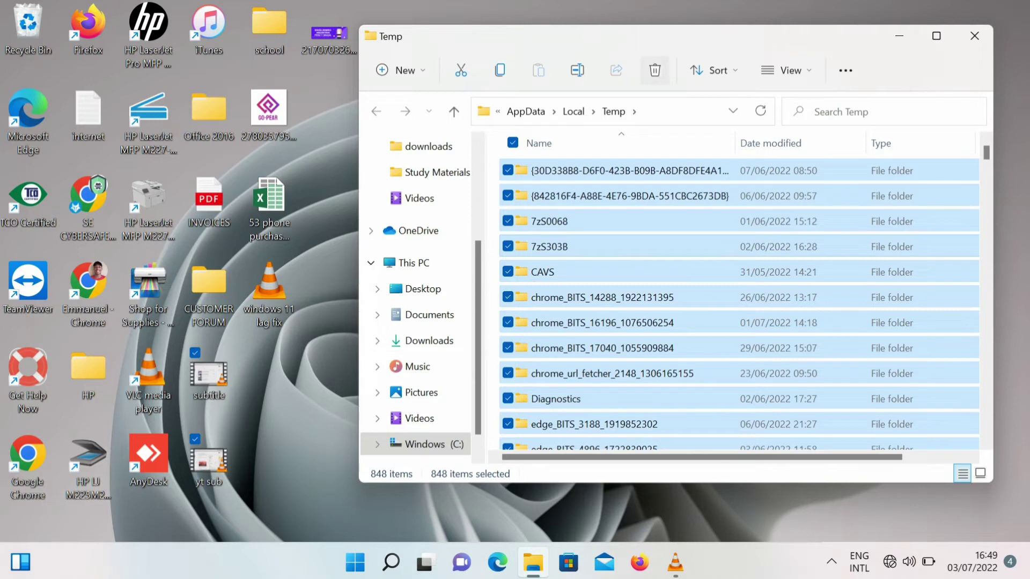
key("shift+Delete")
key("Return")
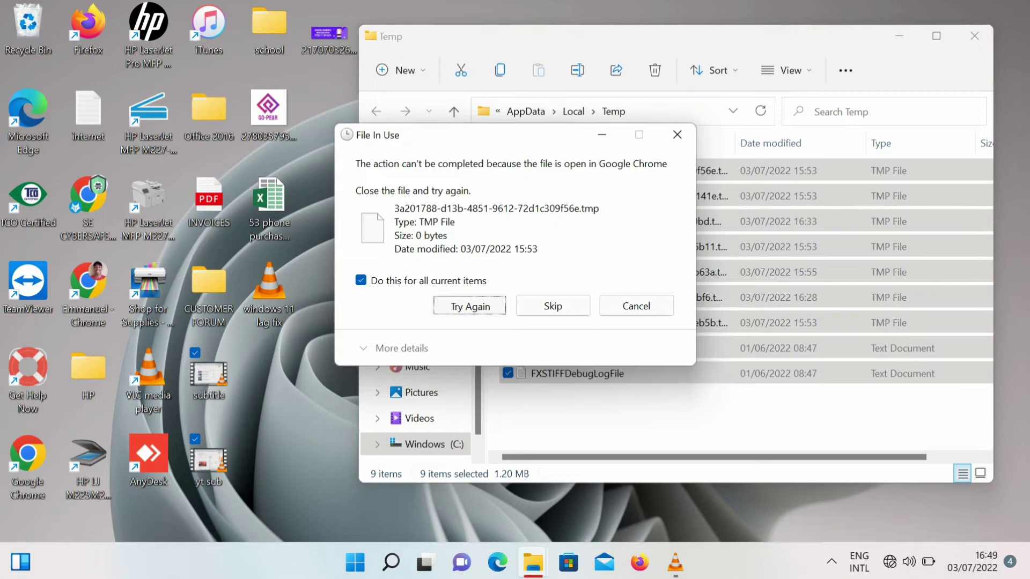
left_click(553, 306)
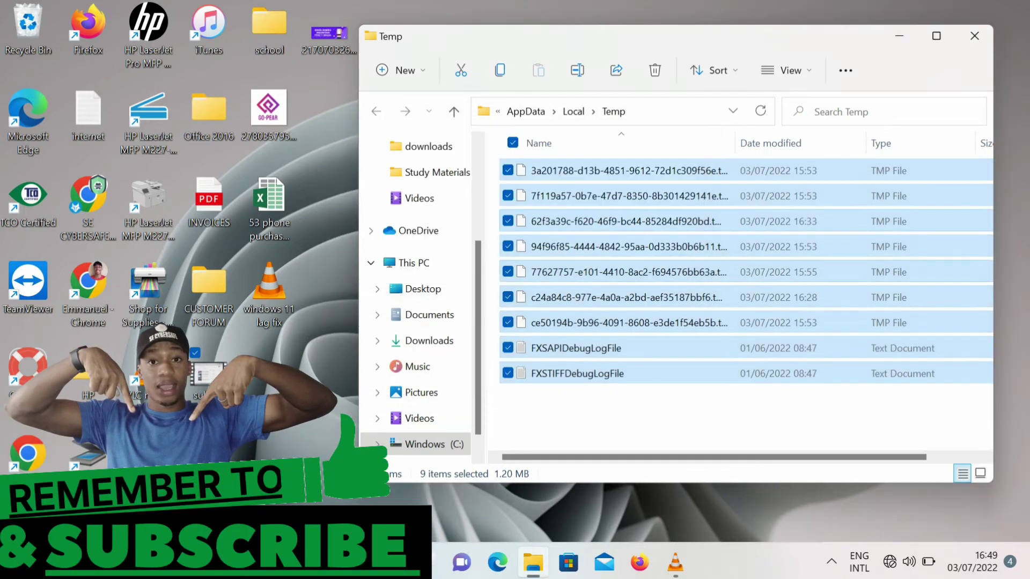
left_click(629, 271)
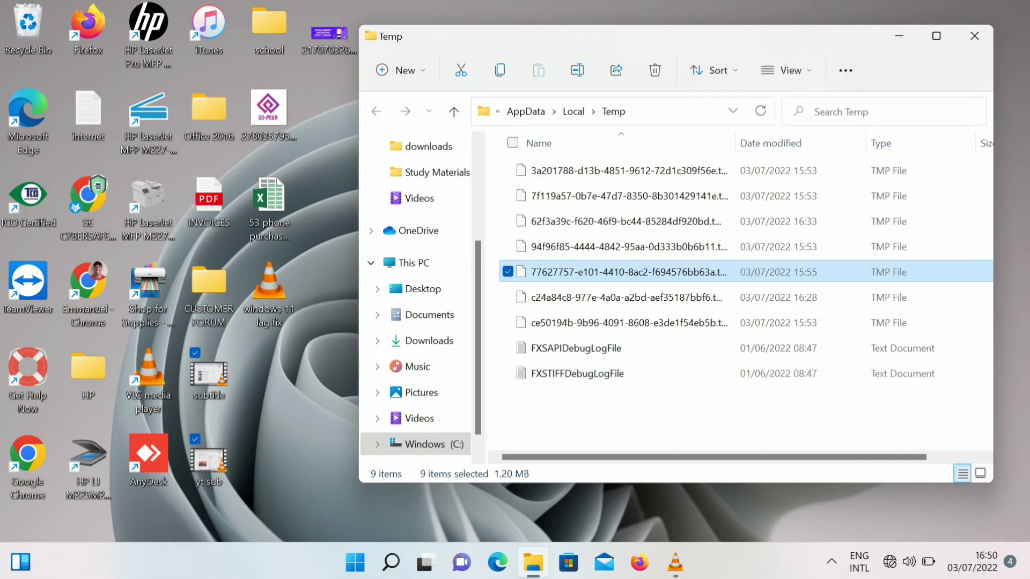
left_click(577, 374)
left_click(525, 111)
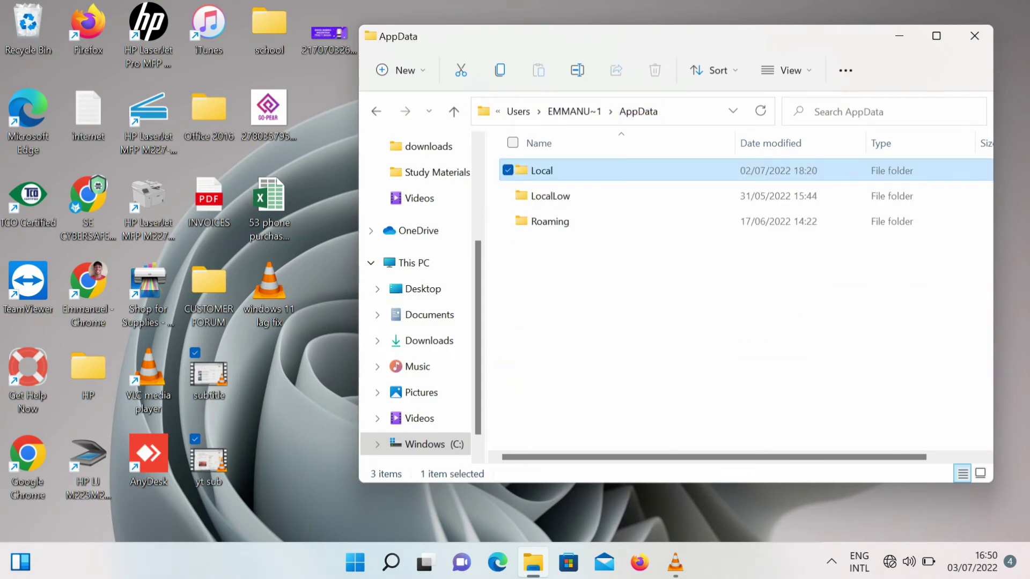
left_click(975, 35)
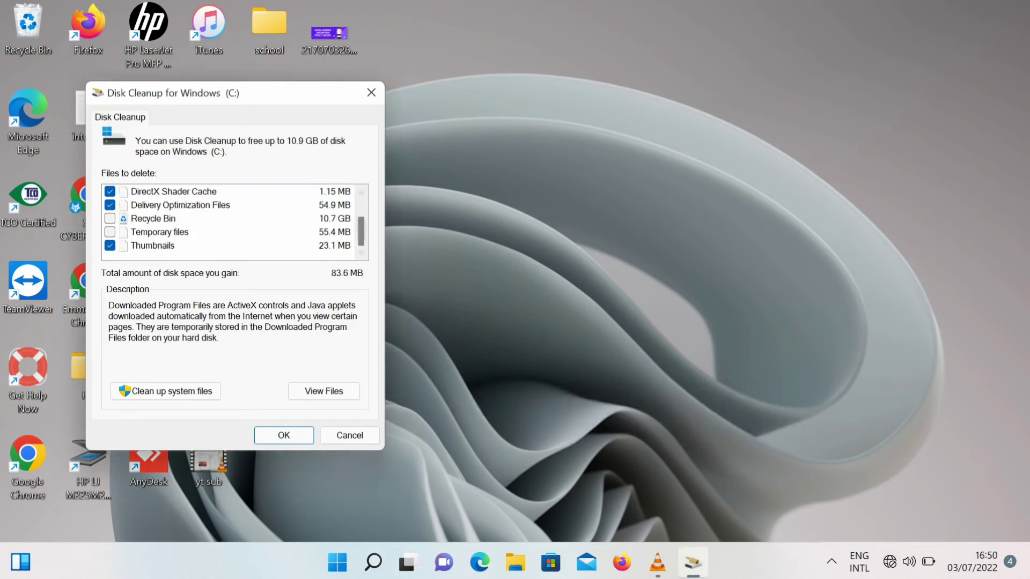
In Disk Cleanup for drive C:, mark all remaining file categories, including Recycle Bin and Thumbnails, and permanently delete the files
left_click(110, 218)
left_click(110, 232)
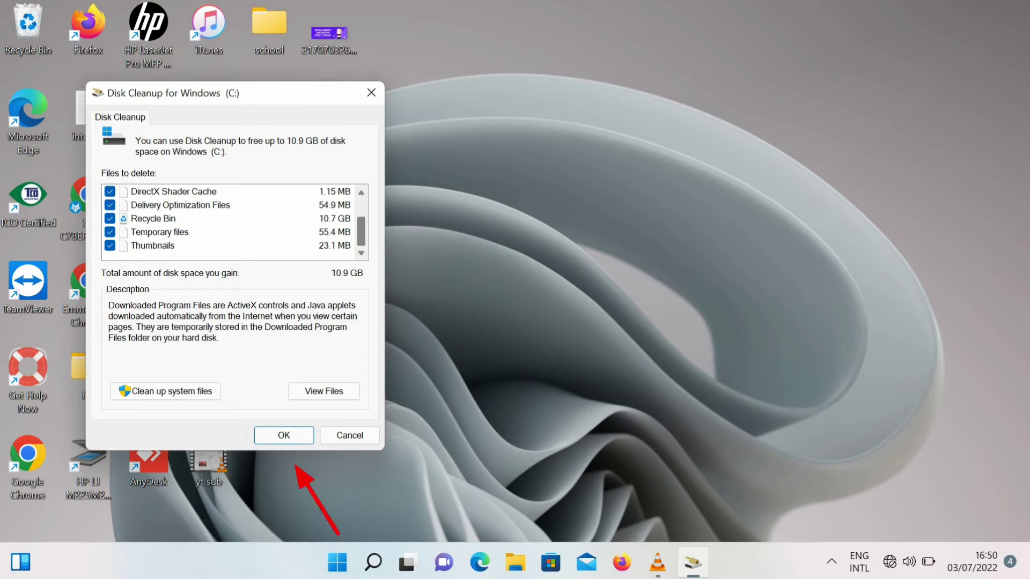
scroll(230, 222, "up", 1)
key("Return")
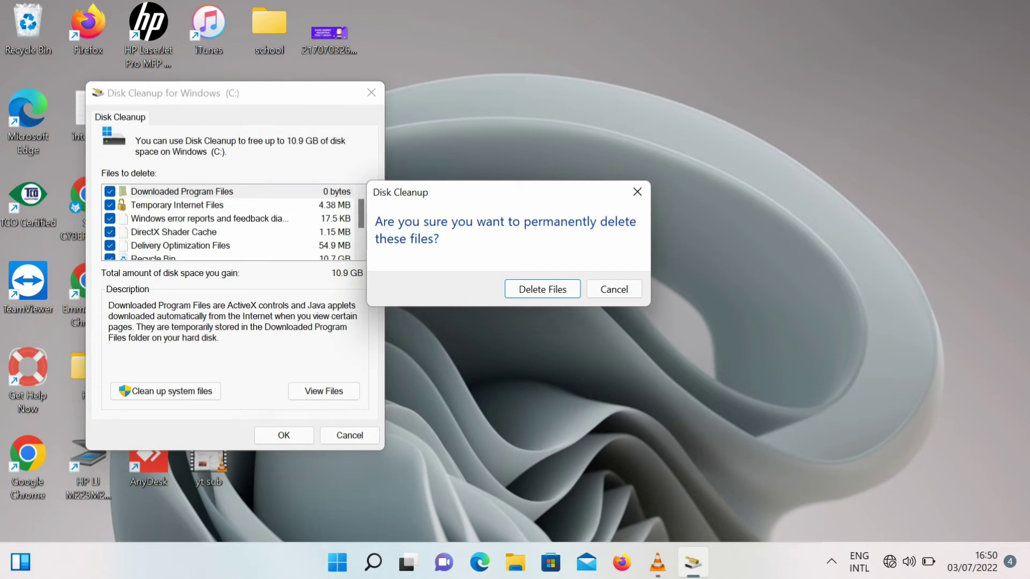
key("Return")
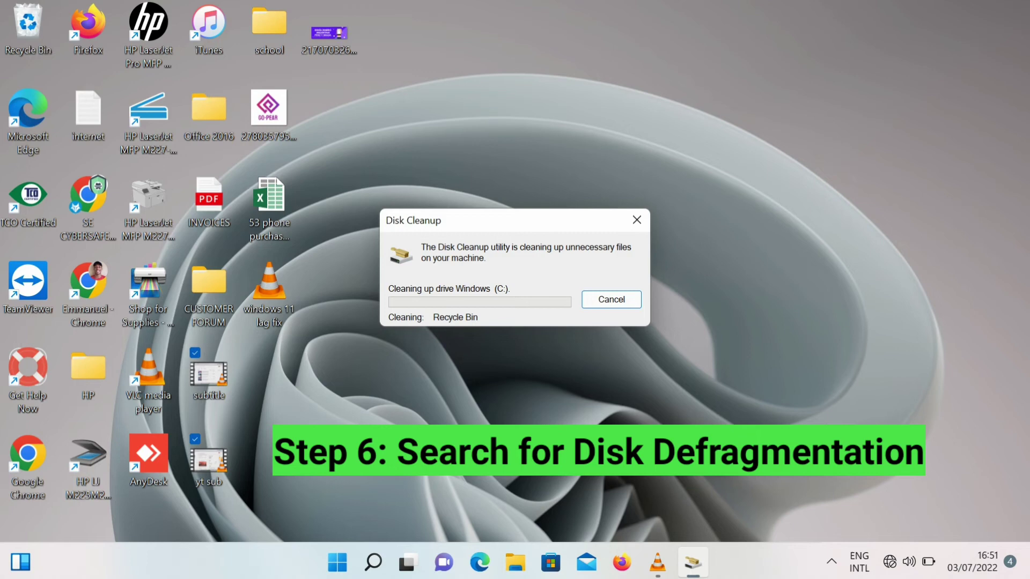
Search Windows for the disk defragmentation tool with "dis"
key("super+s")
type("dis")
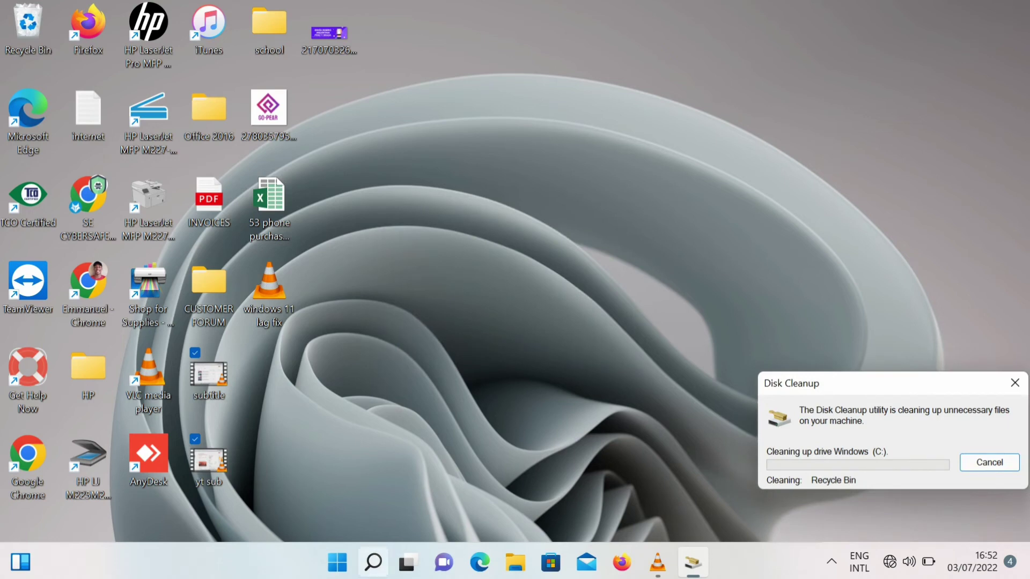
Search Windows with "check for" and open the Check for updates settings page
type("w")
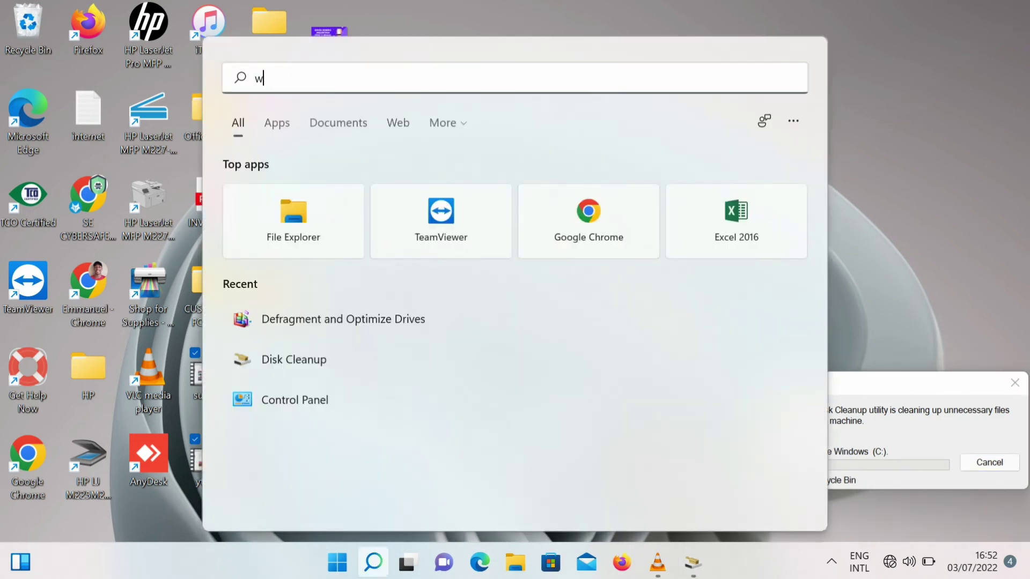
key("BackSpace")
type("check for")
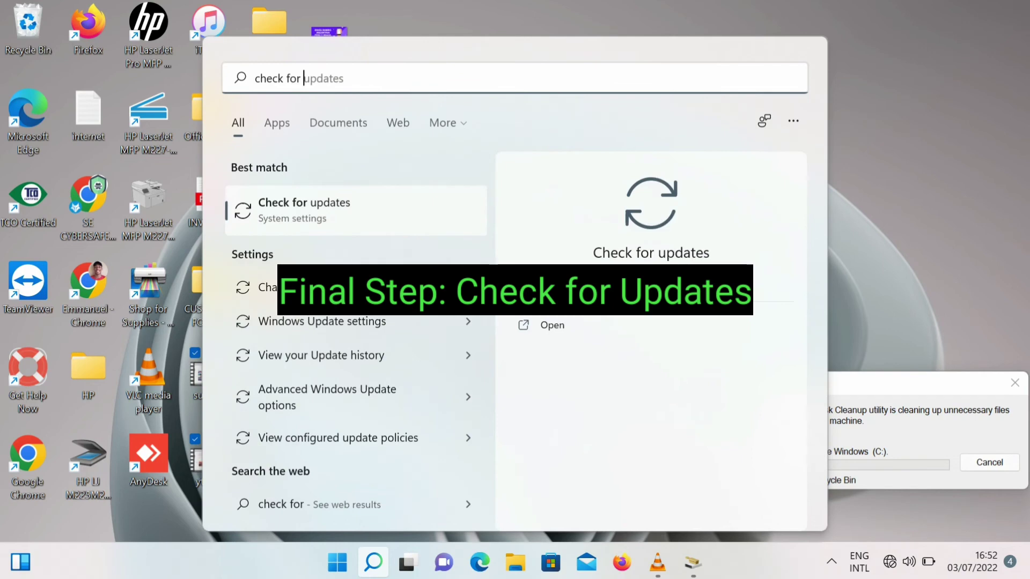
key("Return")
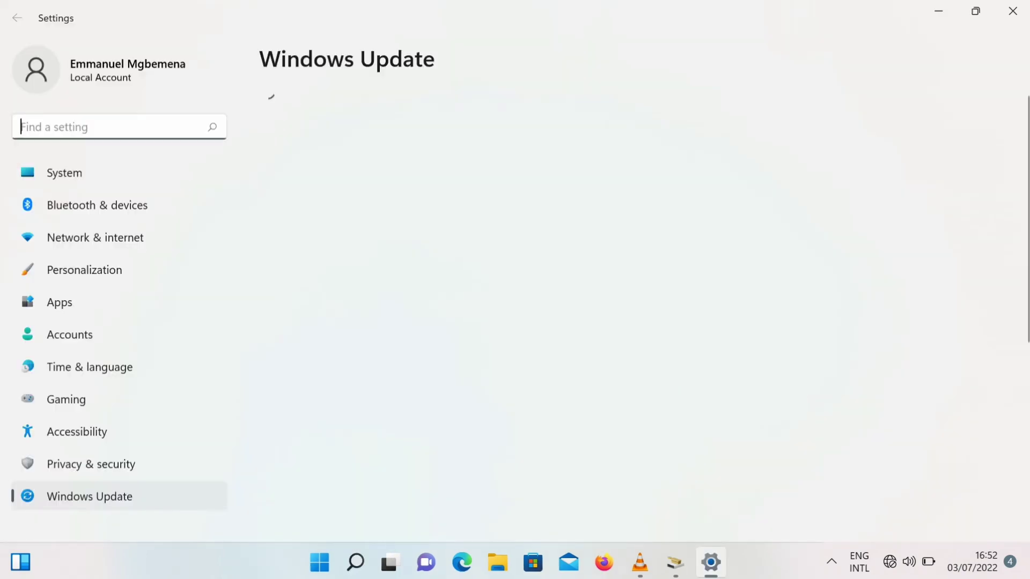
Start installing the available Windows updates, review the update list and minimize Settings
scroll(635, 313, "up", 1)
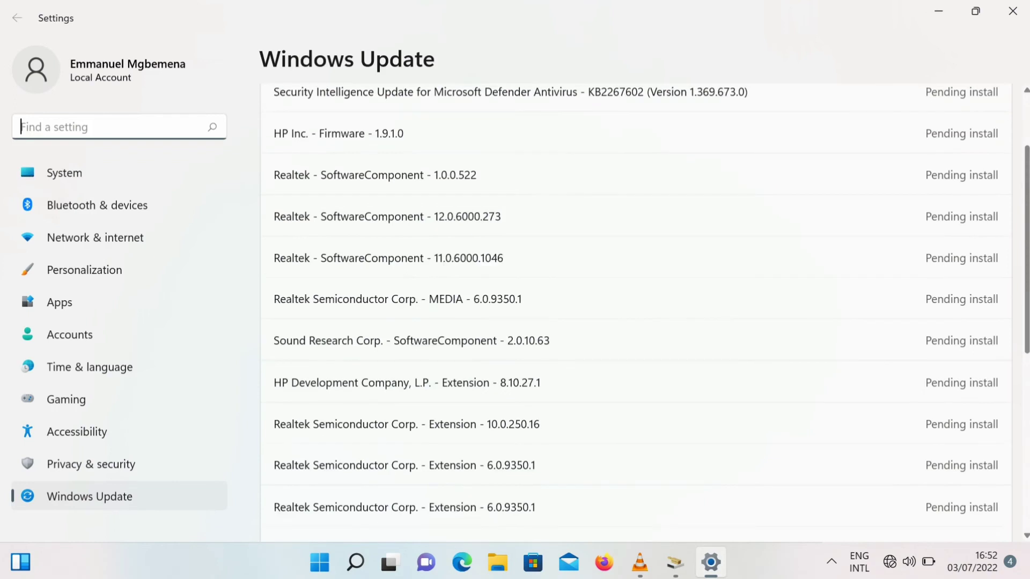
scroll(635, 311, "up", 2)
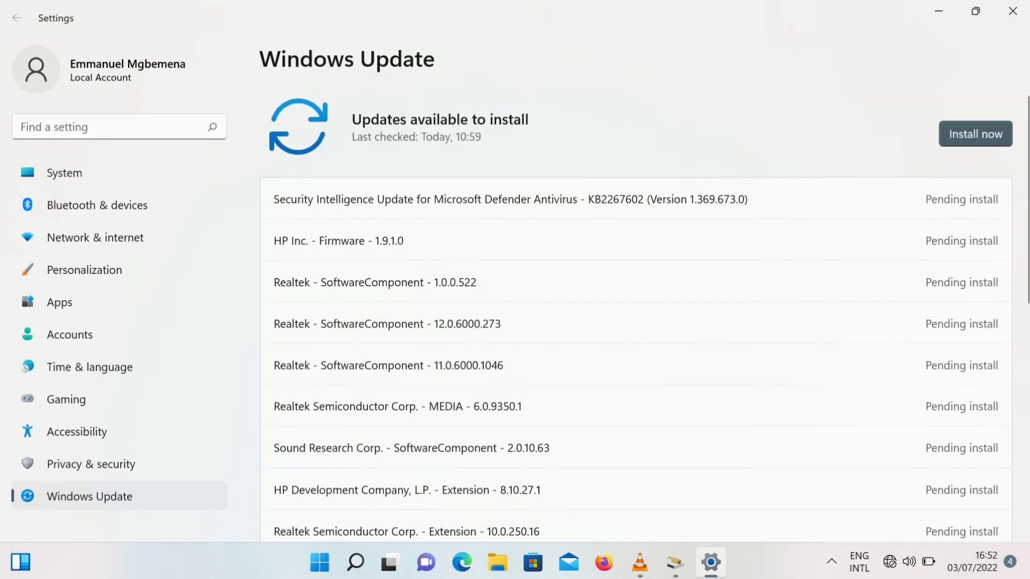
left_click(975, 134)
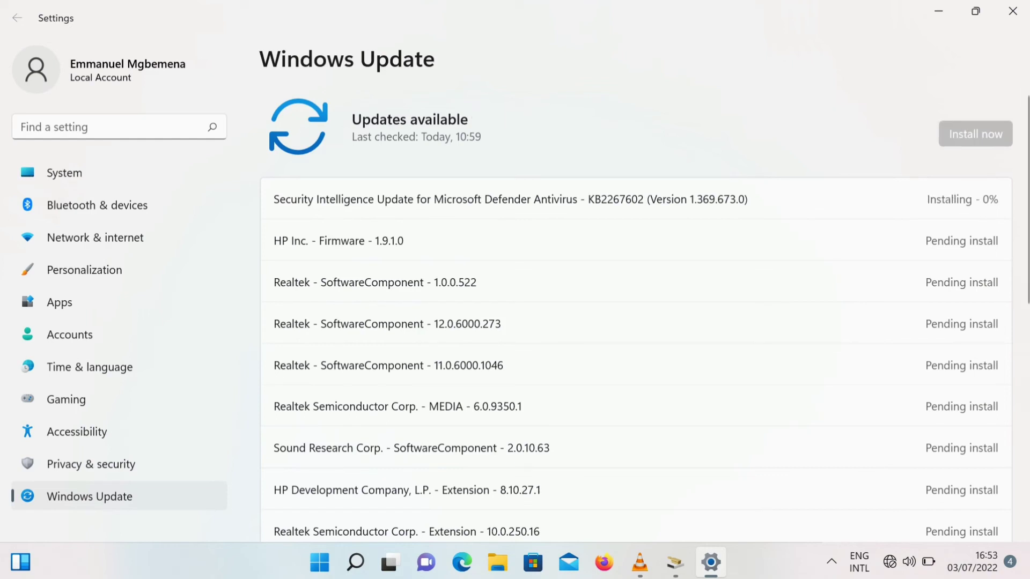
scroll(636, 311, "down", 7)
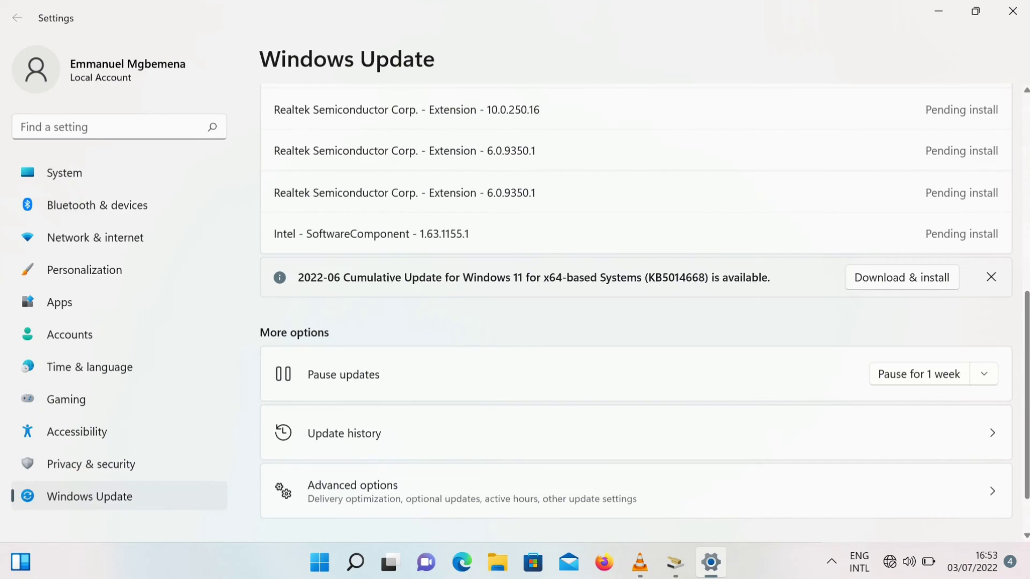
scroll(636, 311, "up", 5)
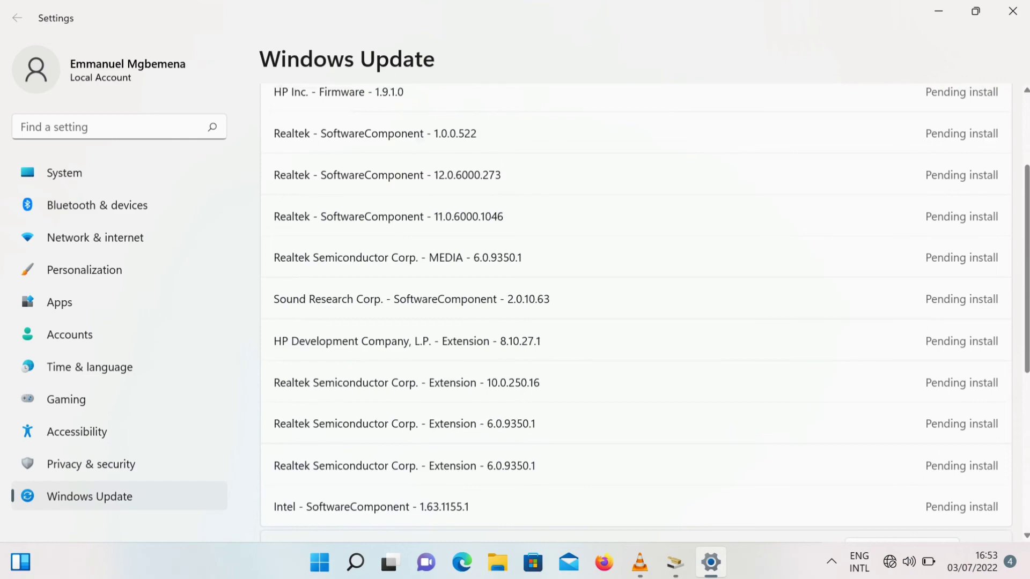
scroll(635, 311, "up", 3)
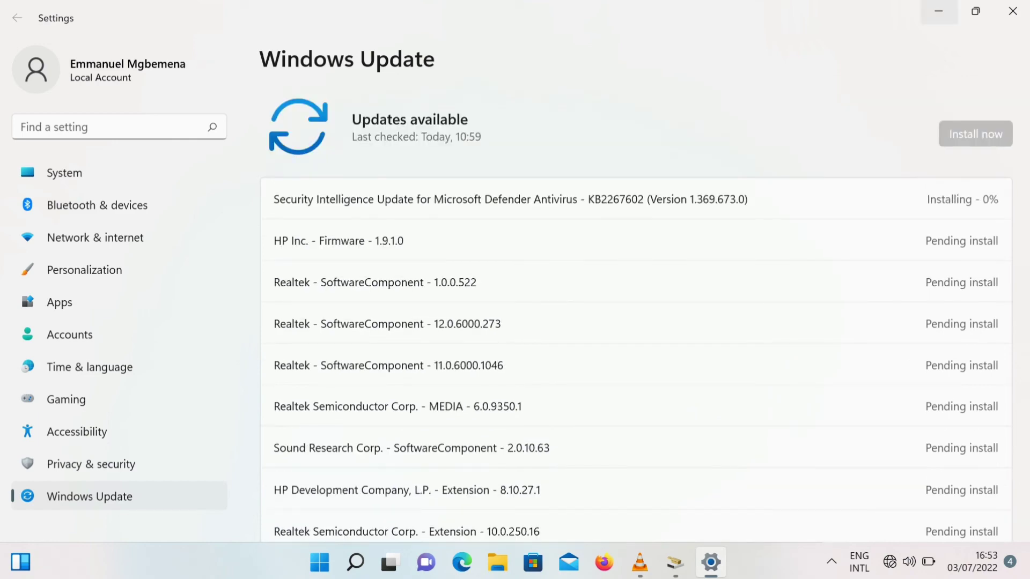
left_click(938, 11)
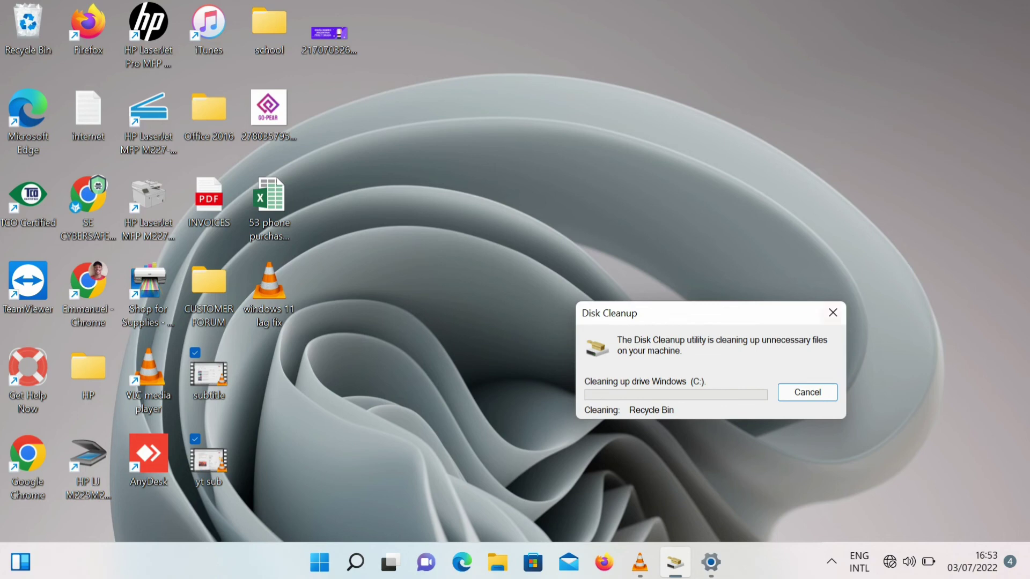
Restart the computer using the Start menu's power options
key("super")
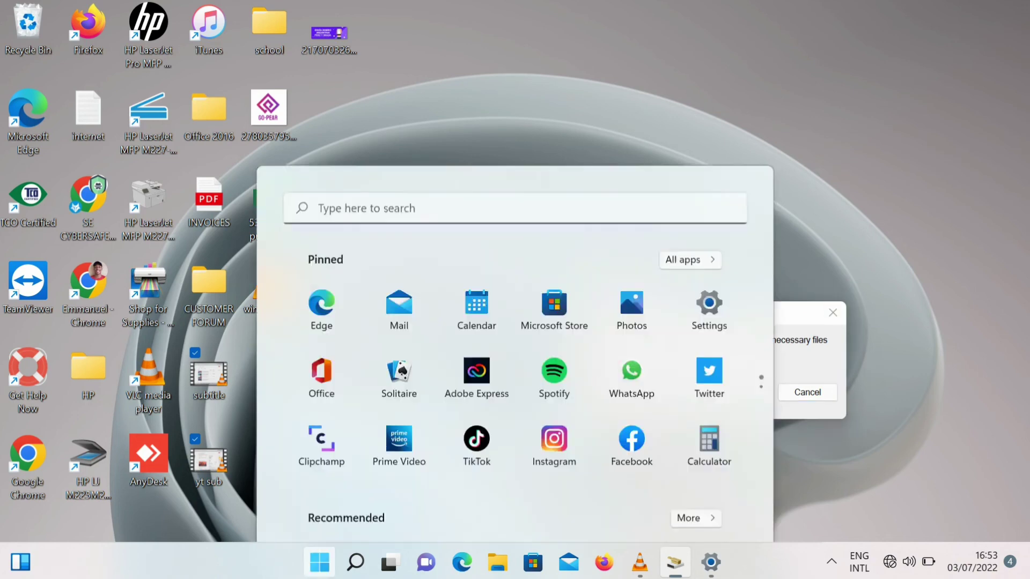
left_click(715, 506)
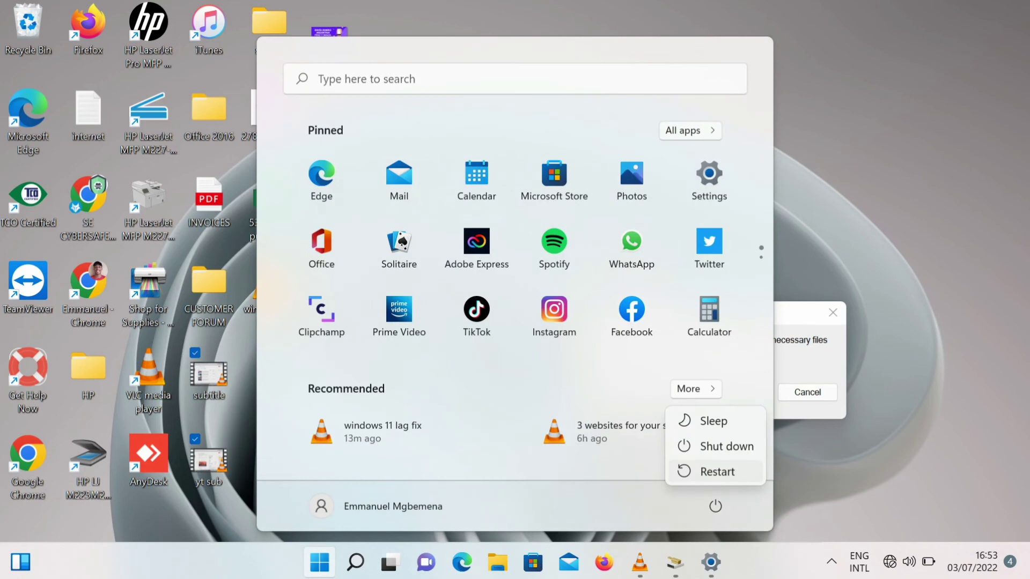
left_click(717, 472)
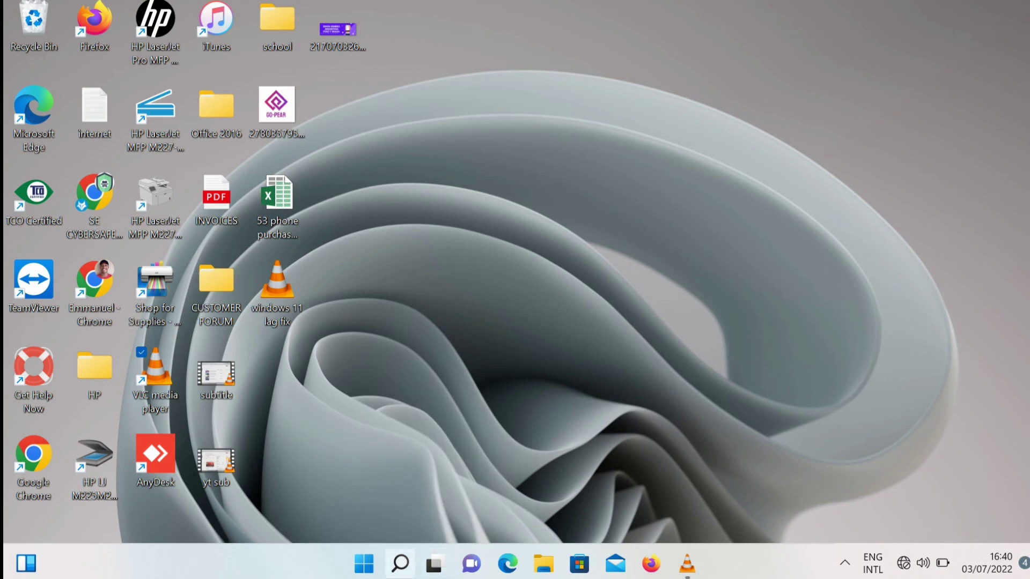
mouse_move(400, 563)
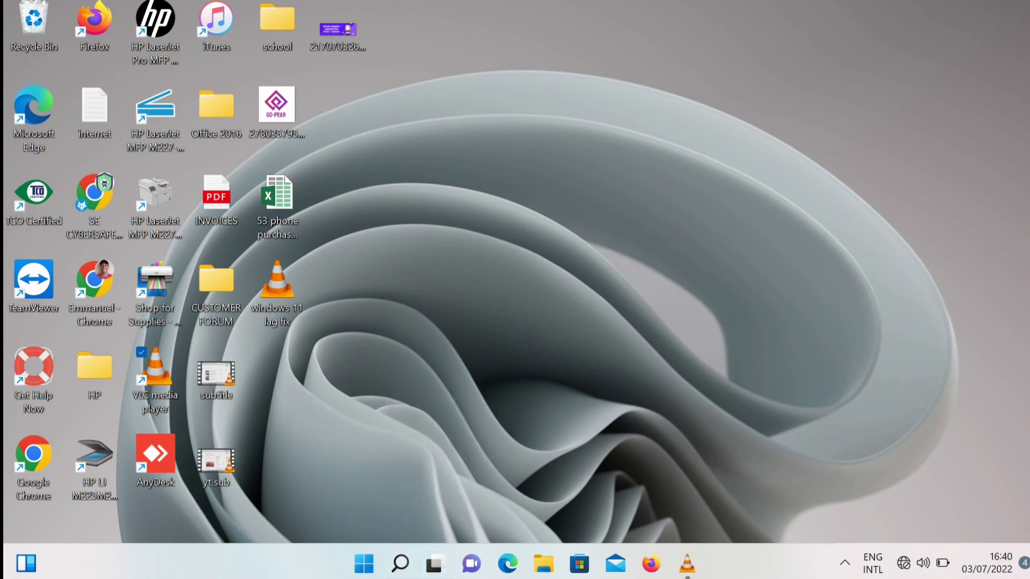